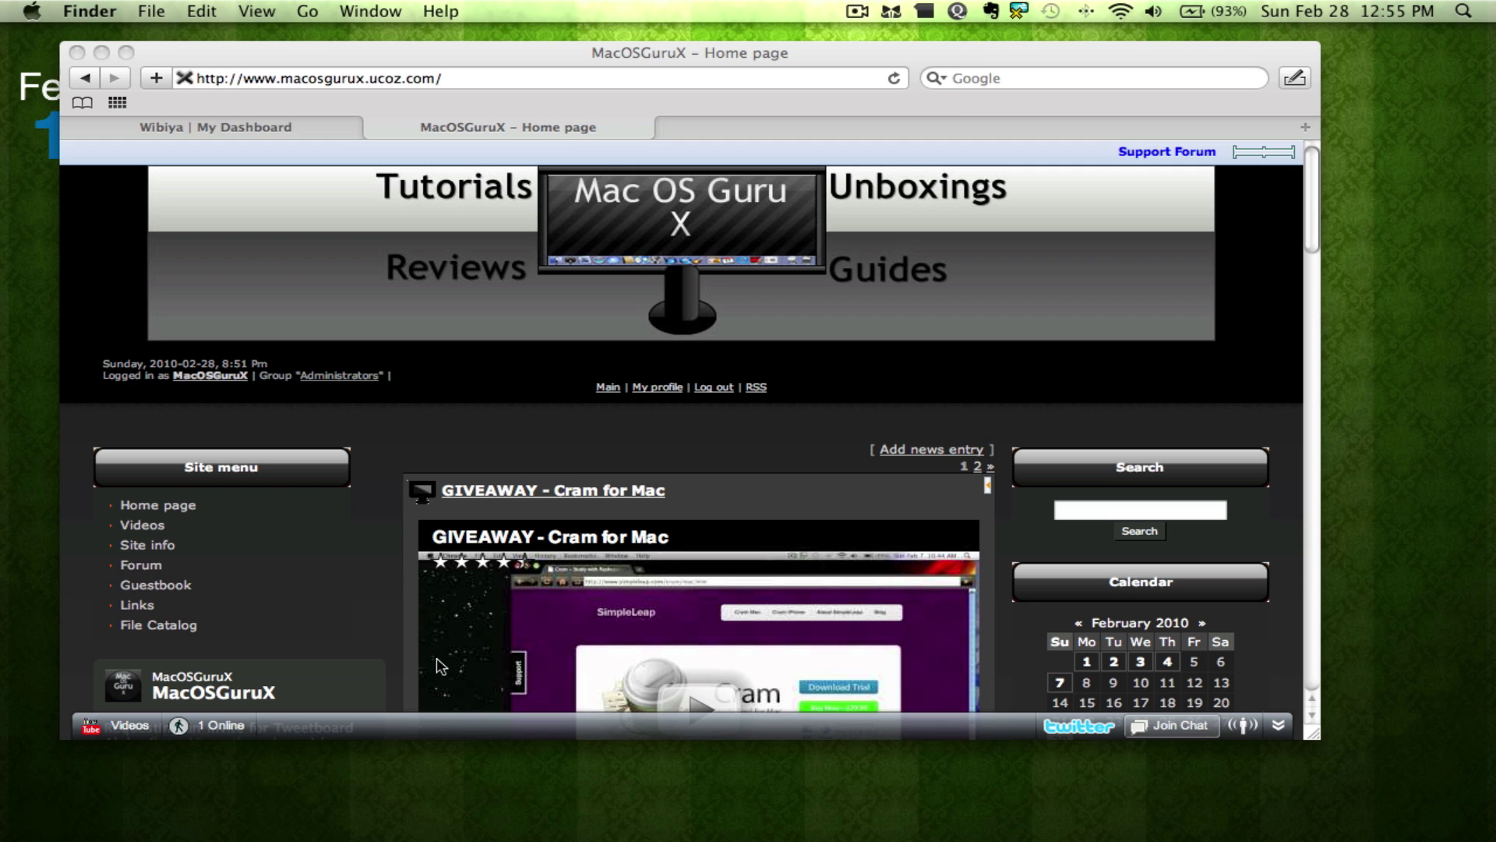
{"action": "left_click", "coordinate": [89, 727]}
{"action": "left_click", "coordinate": [87, 729]}
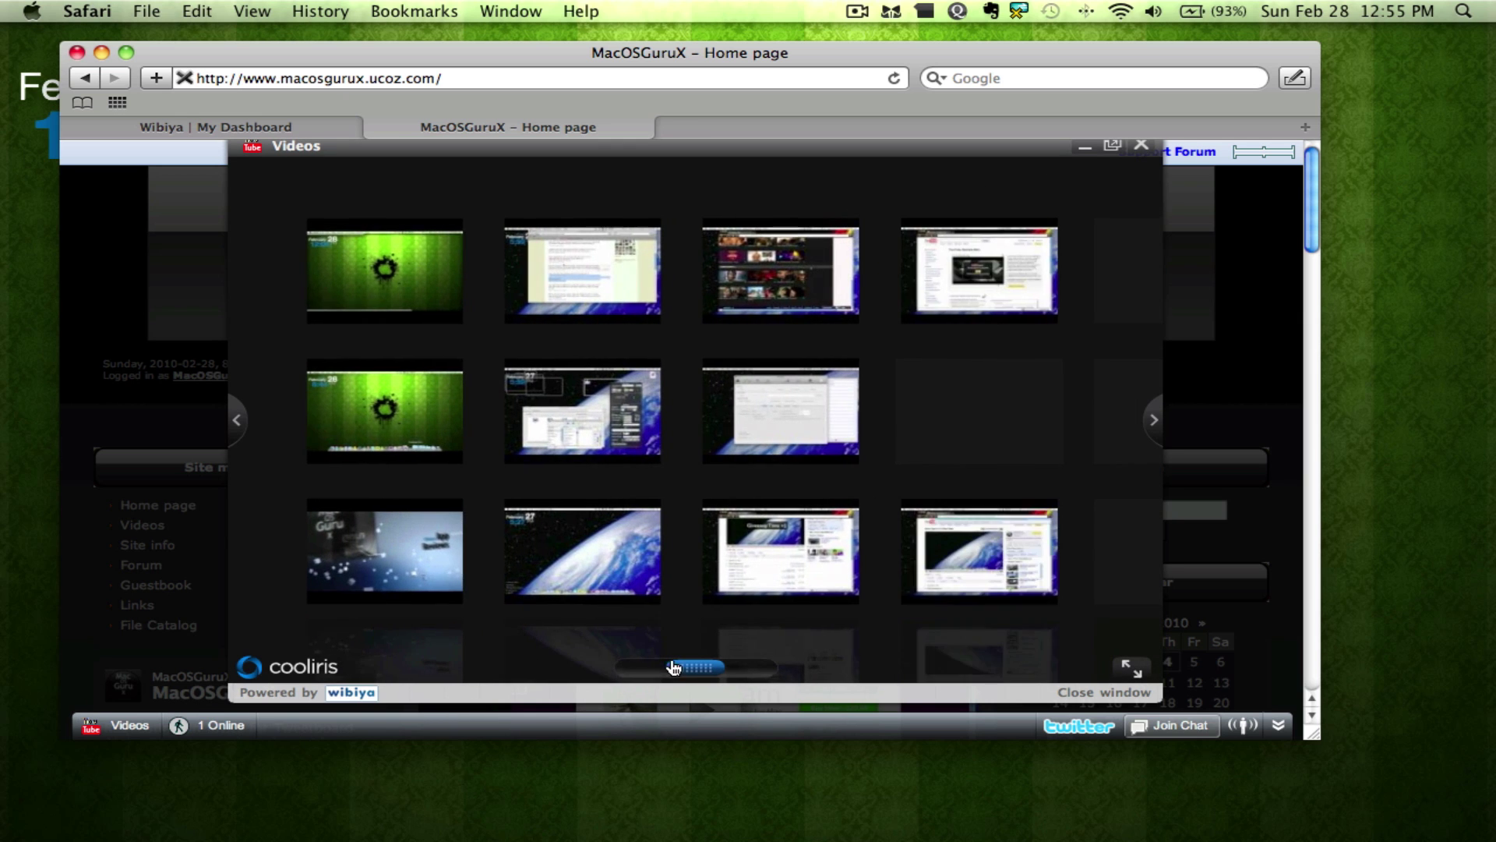
{"action": "left_click_drag", "start_coordinate": [685, 635], "coordinate": [518, 624]}
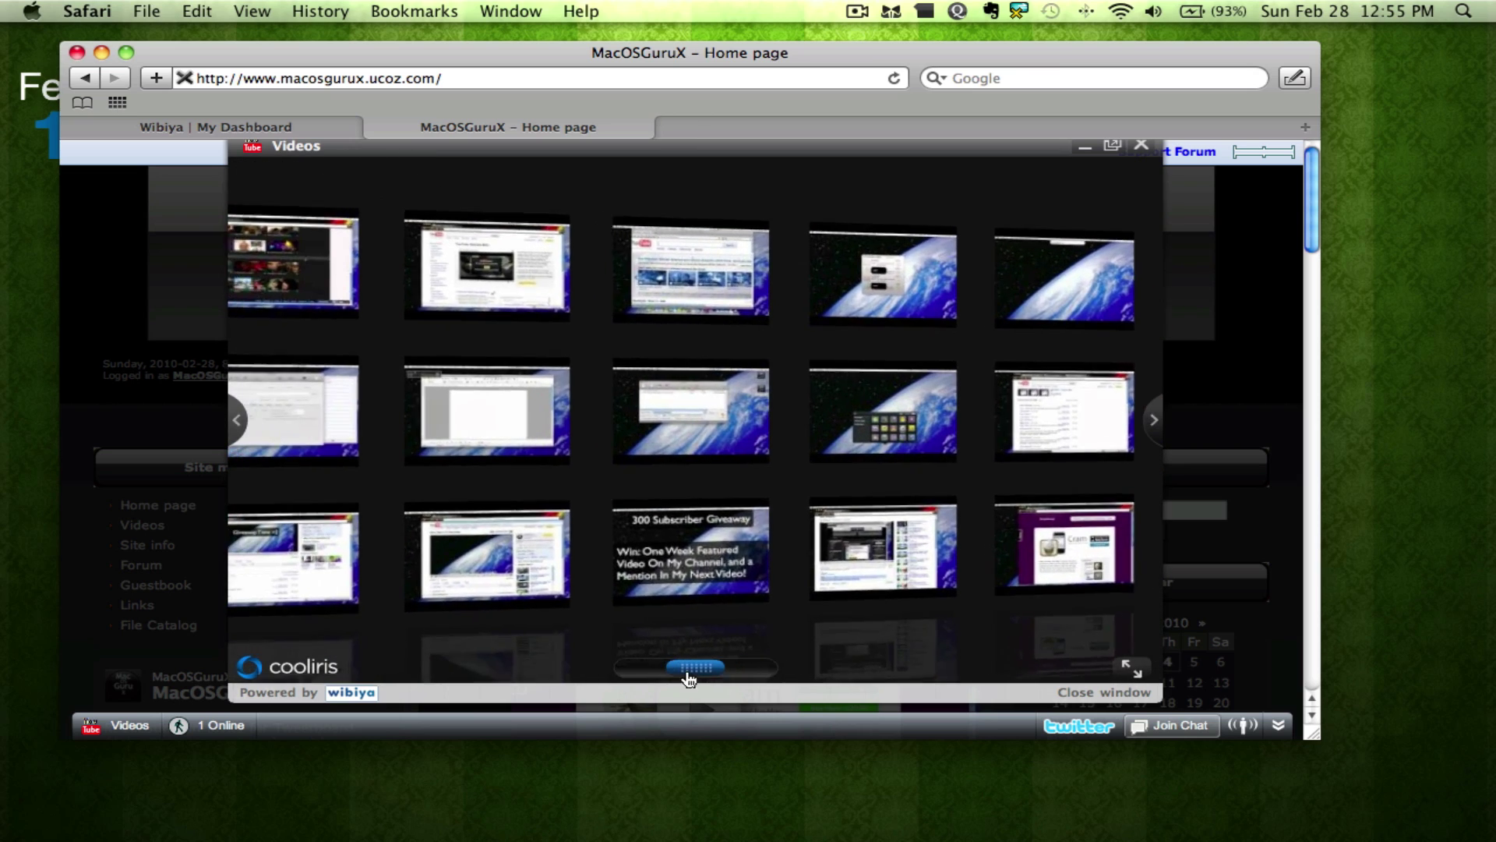
{"action": "left_click_drag", "start_coordinate": [689, 678], "coordinate": [731, 678]}
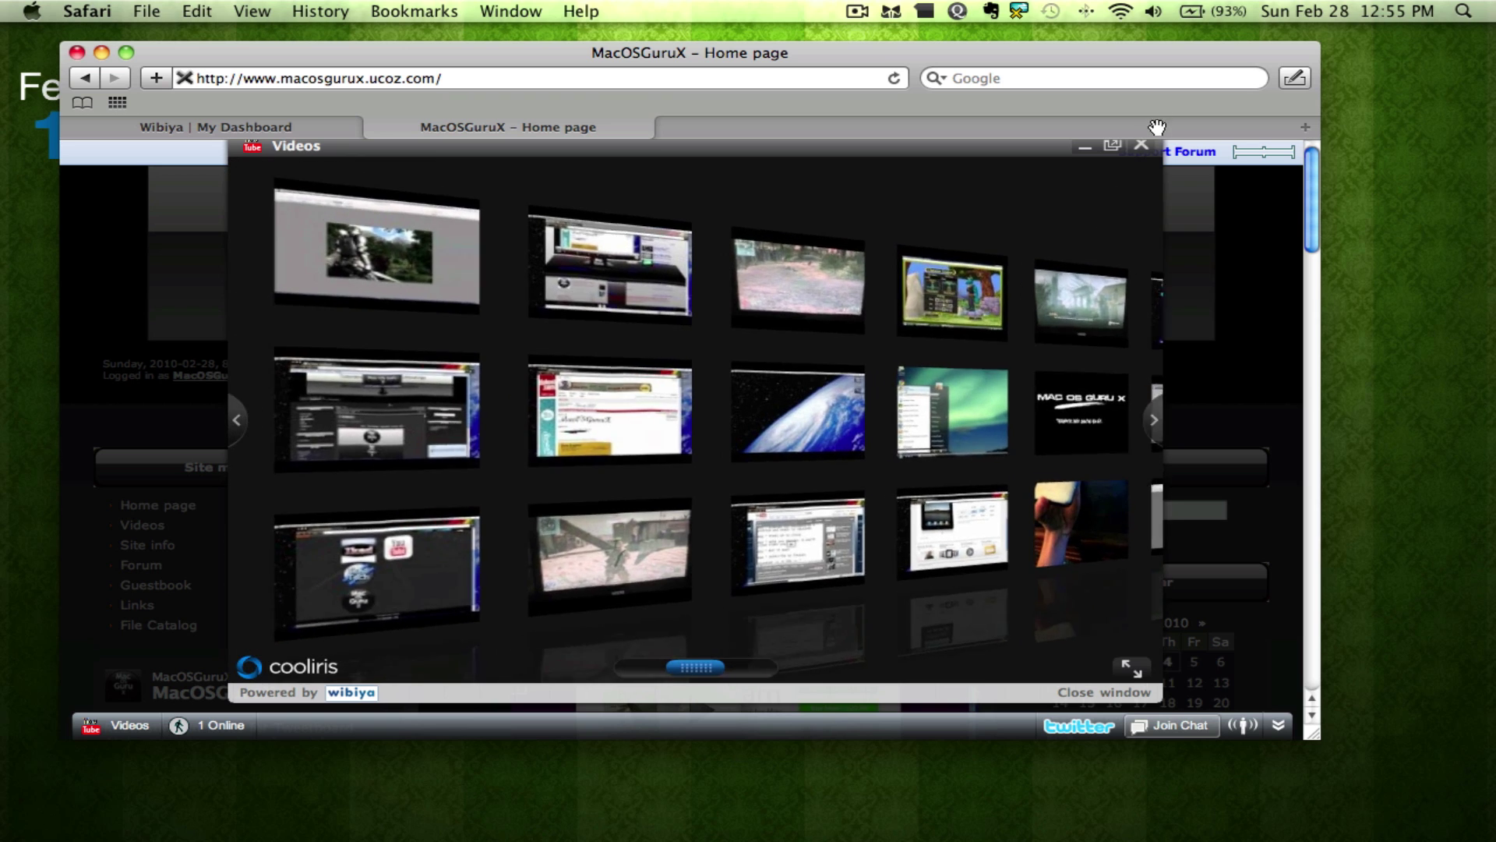
{"action": "left_click", "coordinate": [1141, 144]}
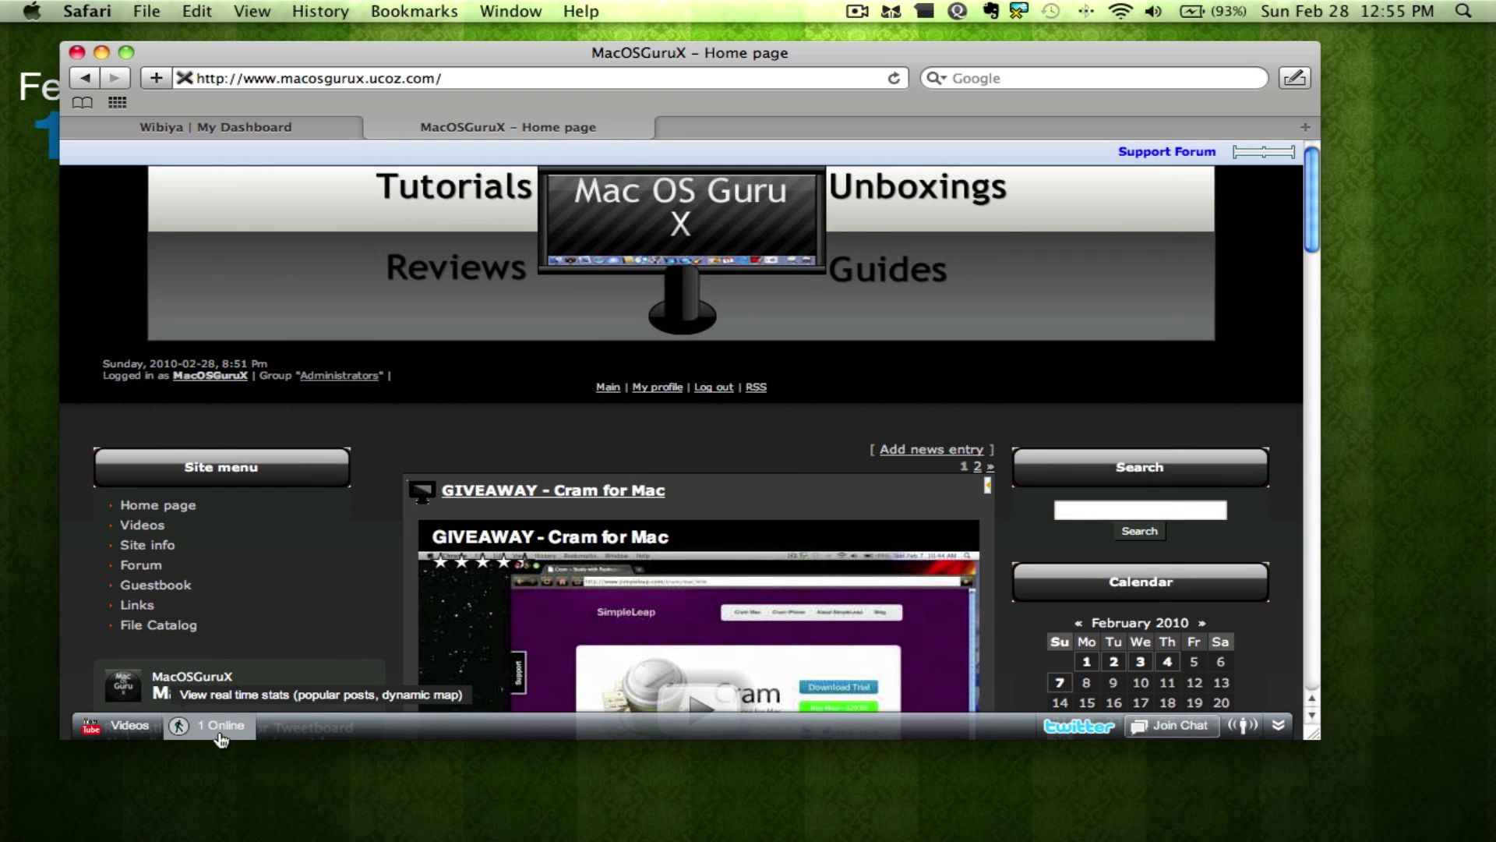
Preview the real-time visitor stats window from '1 Online', then close it.
{"action": "left_click", "coordinate": [217, 737]}
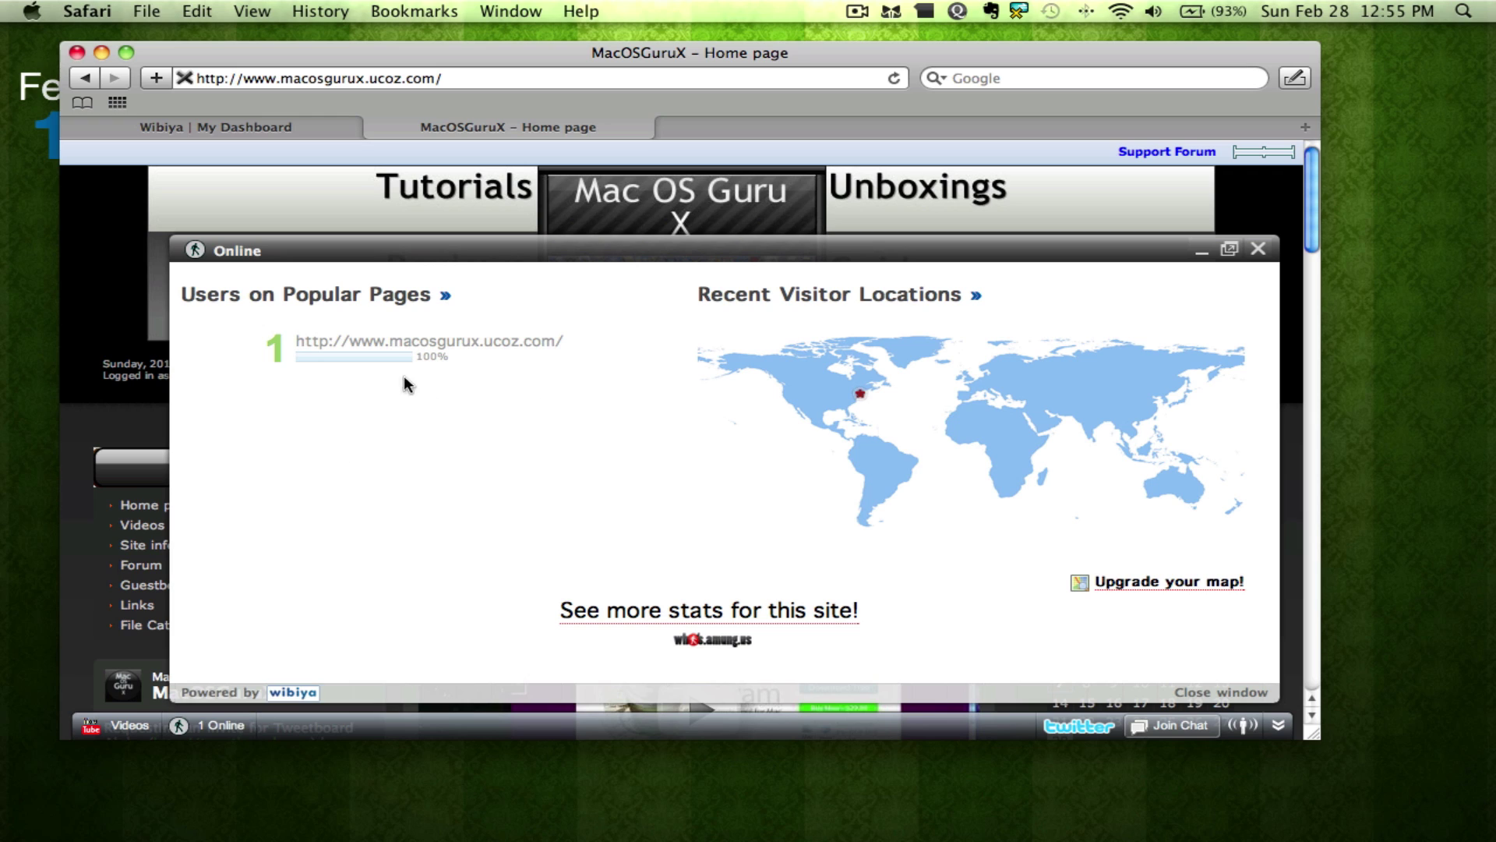
{"action": "mouse_move", "coordinate": [863, 401]}
{"action": "left_click", "coordinate": [1255, 254]}
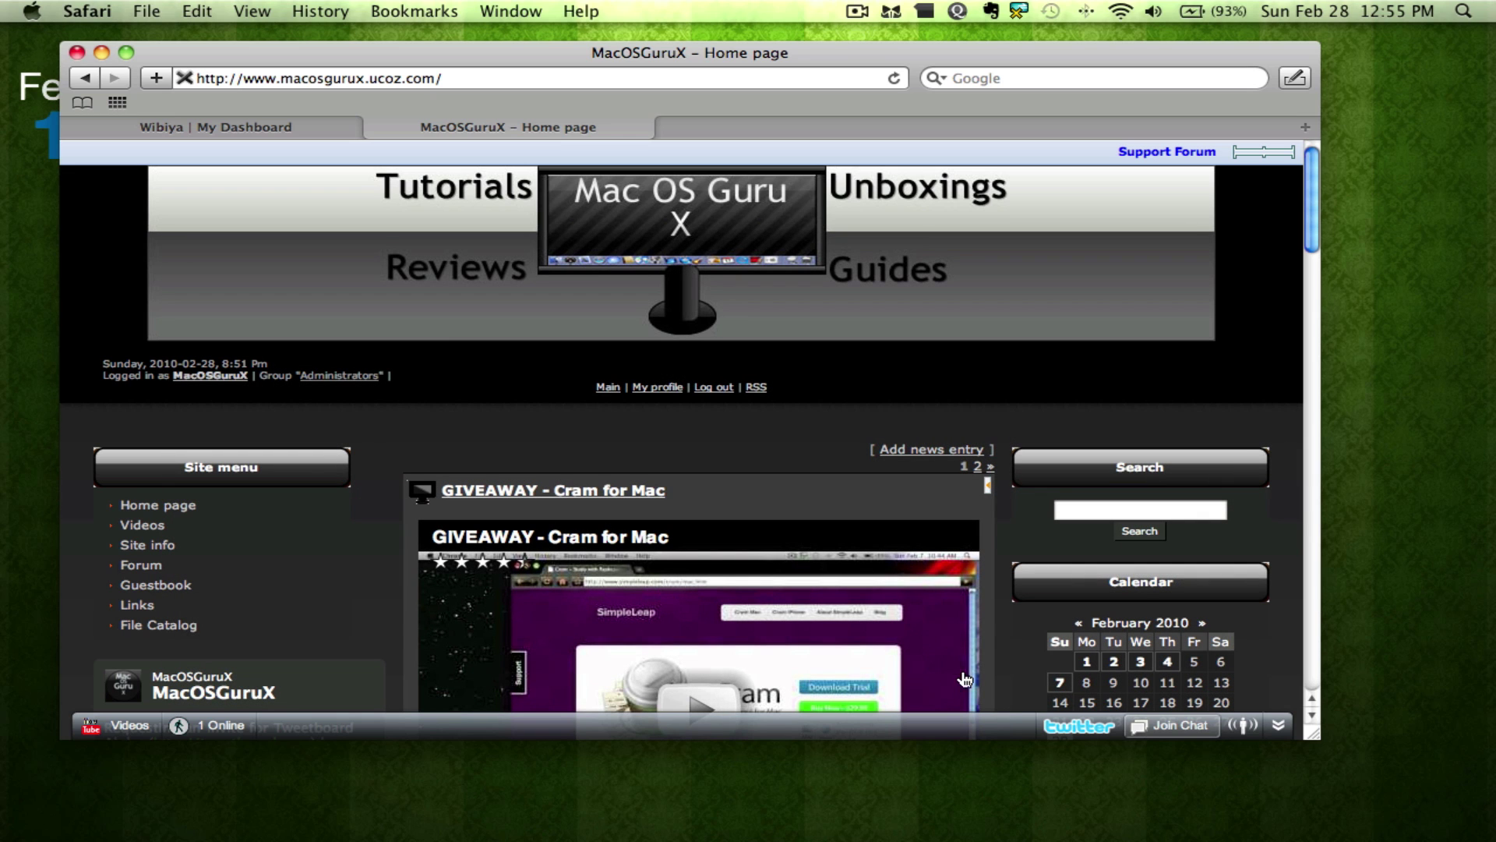
Preview the Twitter dashboard, close it, and open the Join Chat room.
{"action": "left_click", "coordinate": [1083, 727]}
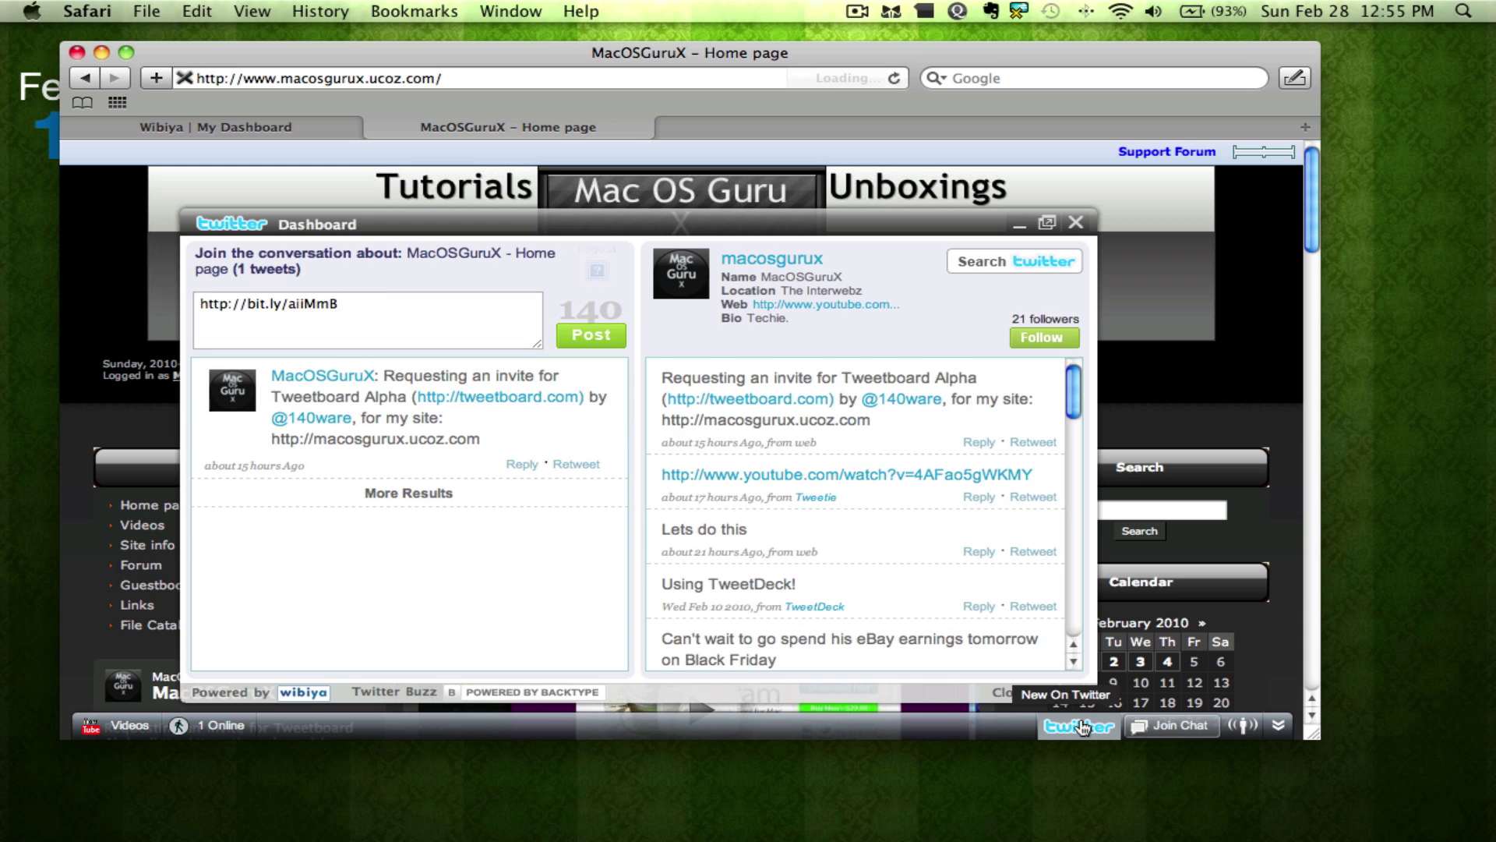
{"action": "left_click", "coordinate": [1082, 726]}
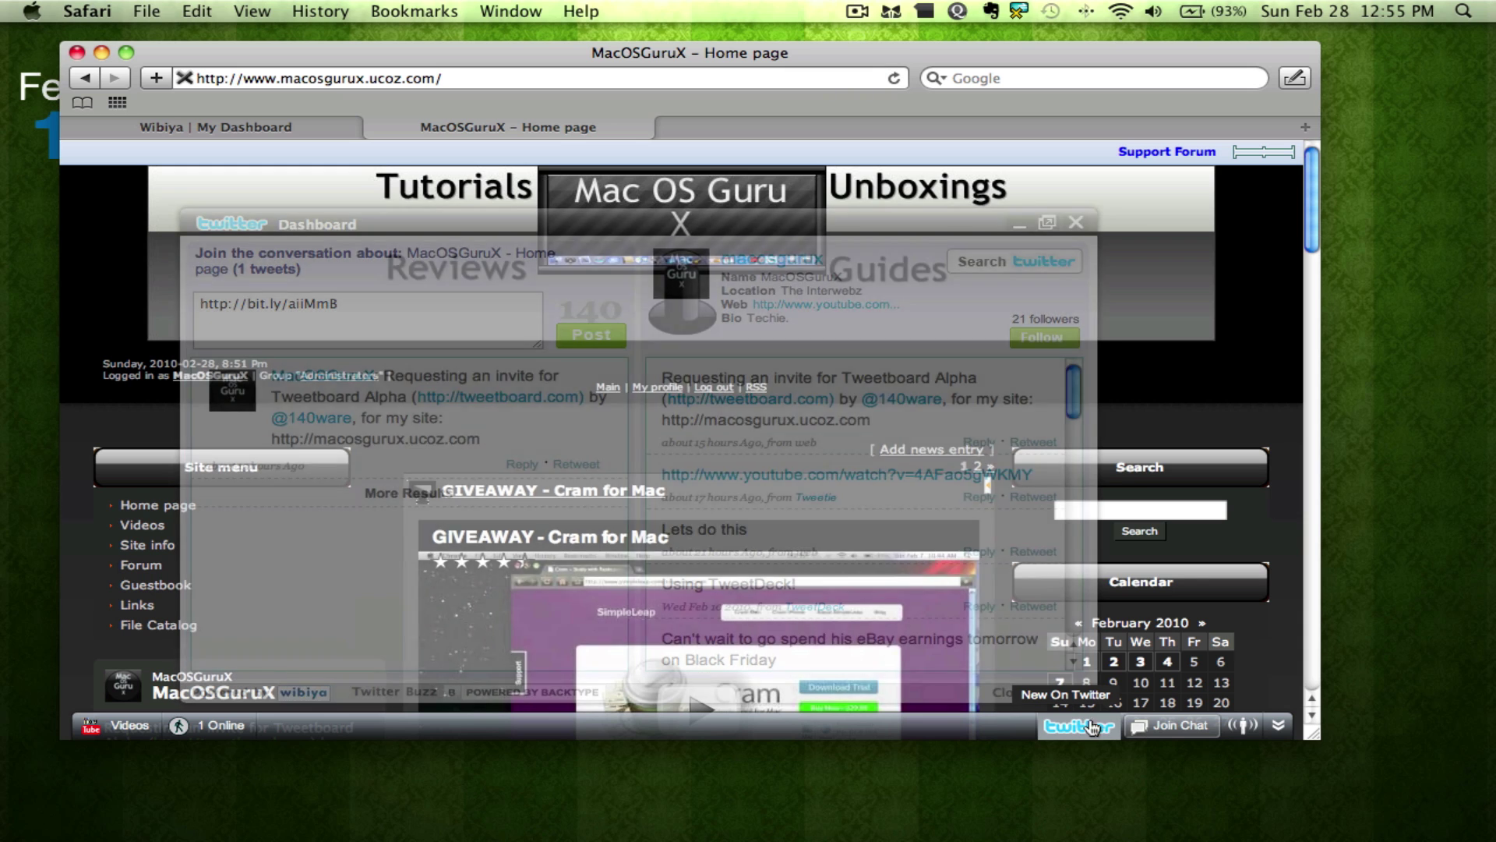
{"action": "left_click", "coordinate": [1164, 728]}
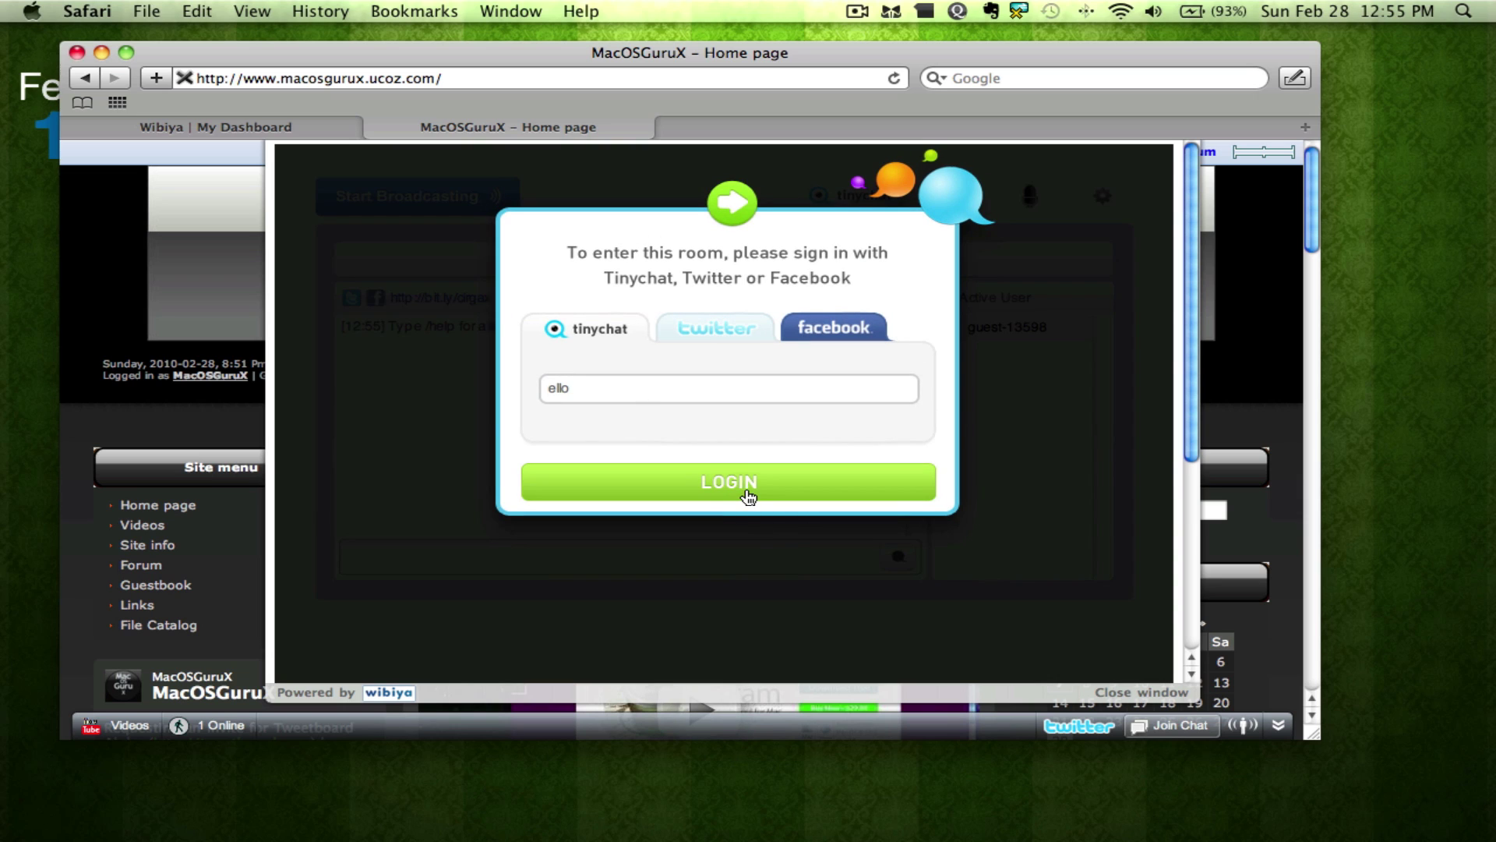
Log in to the Tinychat room and post the message 'hello'.
{"action": "left_click", "coordinate": [746, 491]}
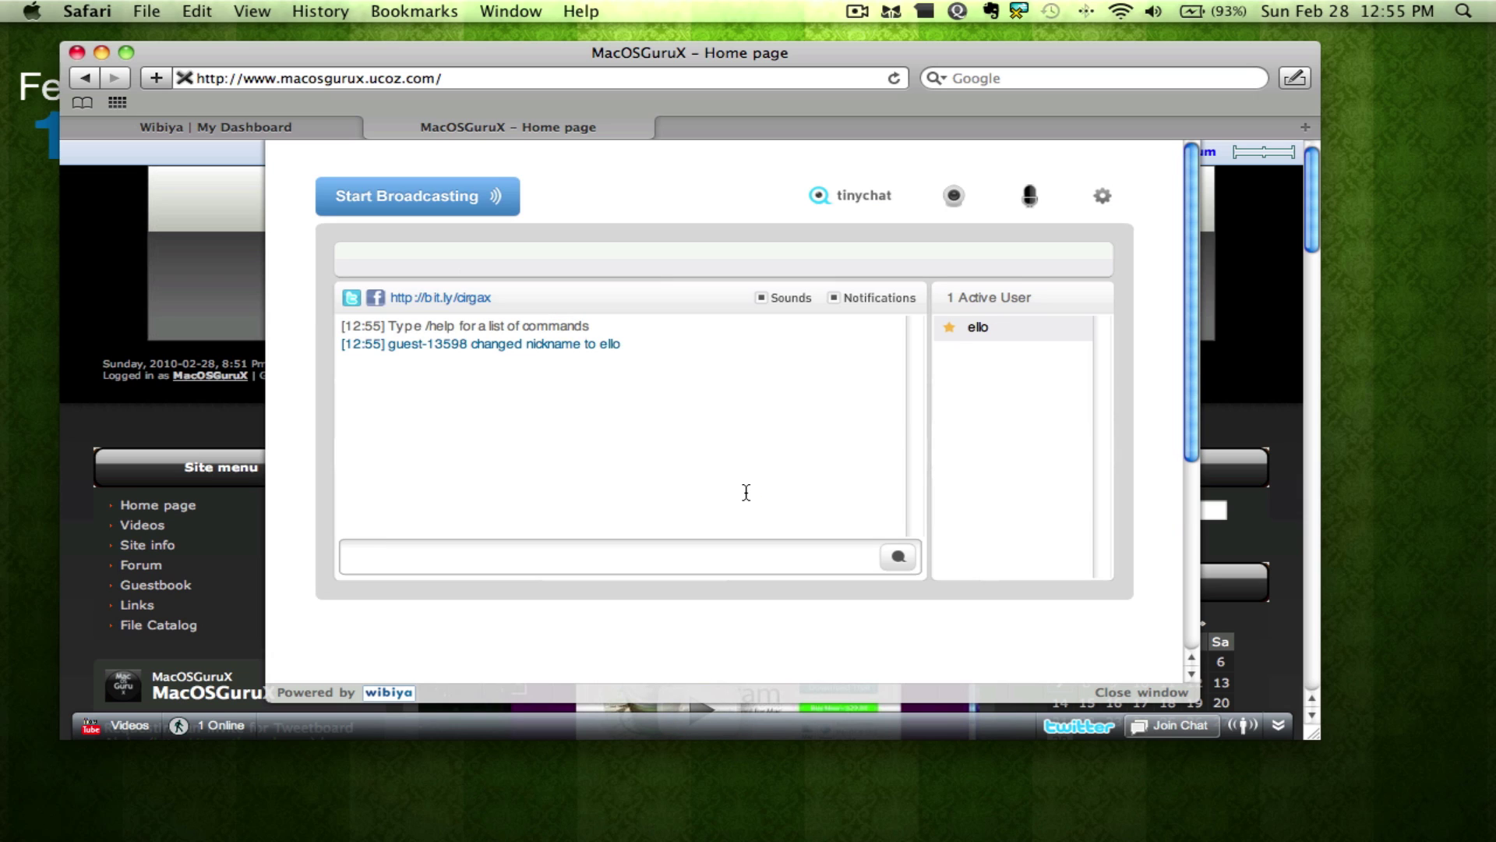
{"action": "type", "text": "hello"}
{"action": "key", "text": "Return"}
{"action": "left_click", "coordinate": [1139, 693]}
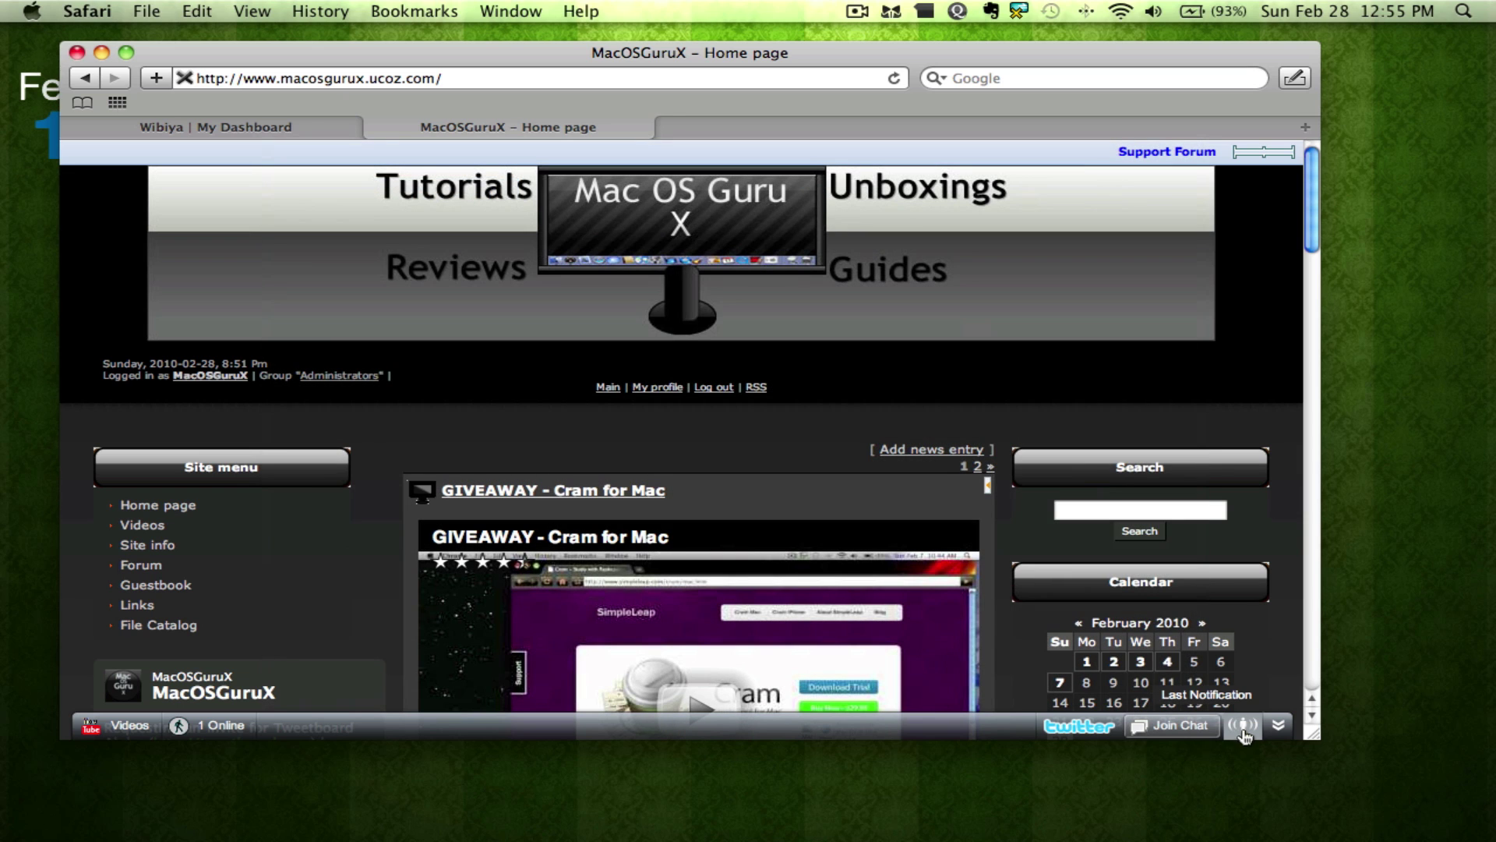
{"action": "left_click", "coordinate": [1246, 727]}
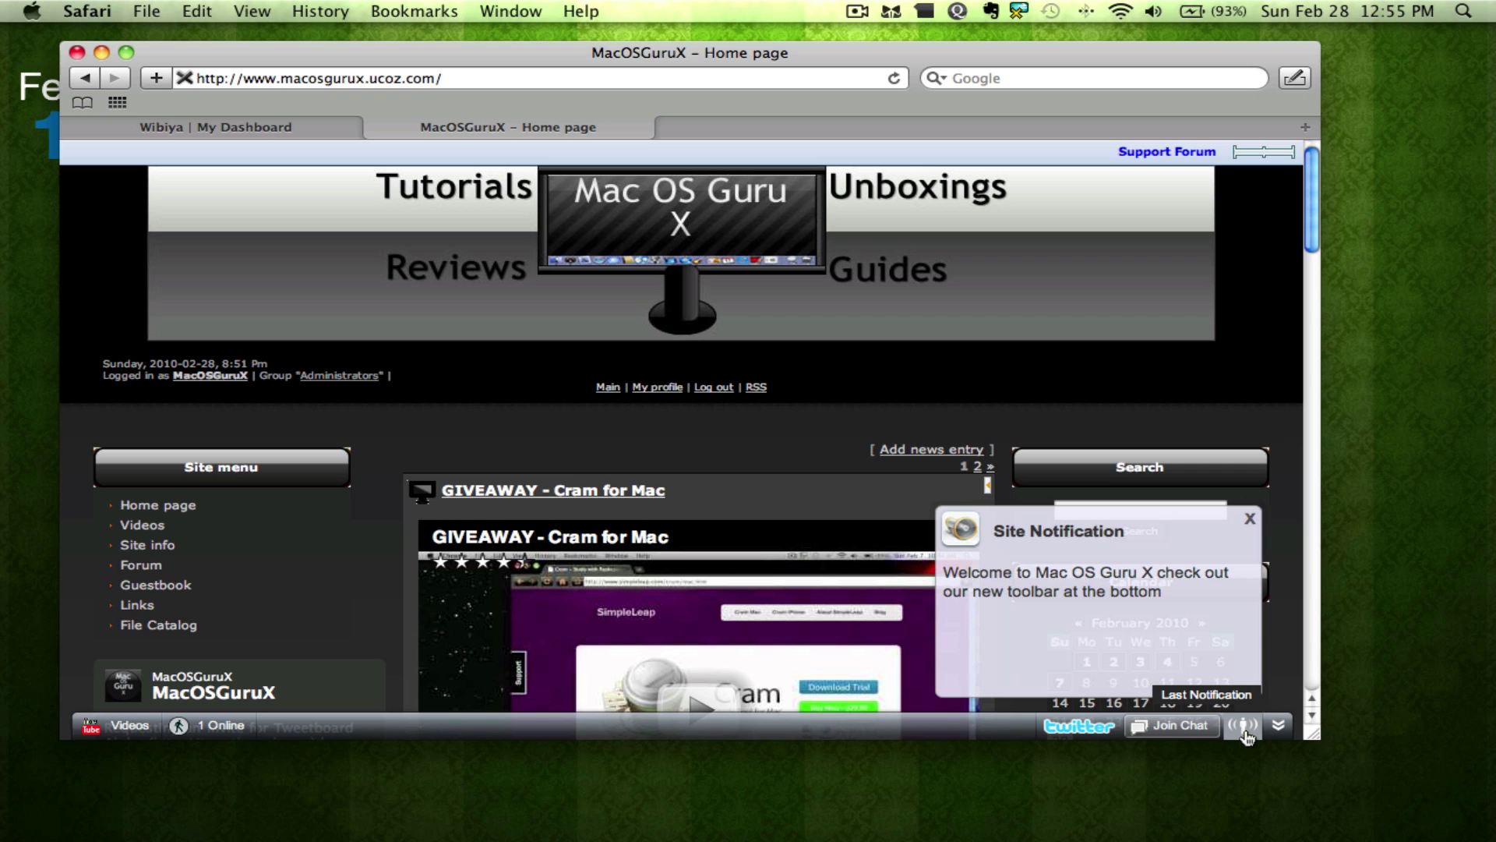
{"action": "left_click", "coordinate": [1277, 726]}
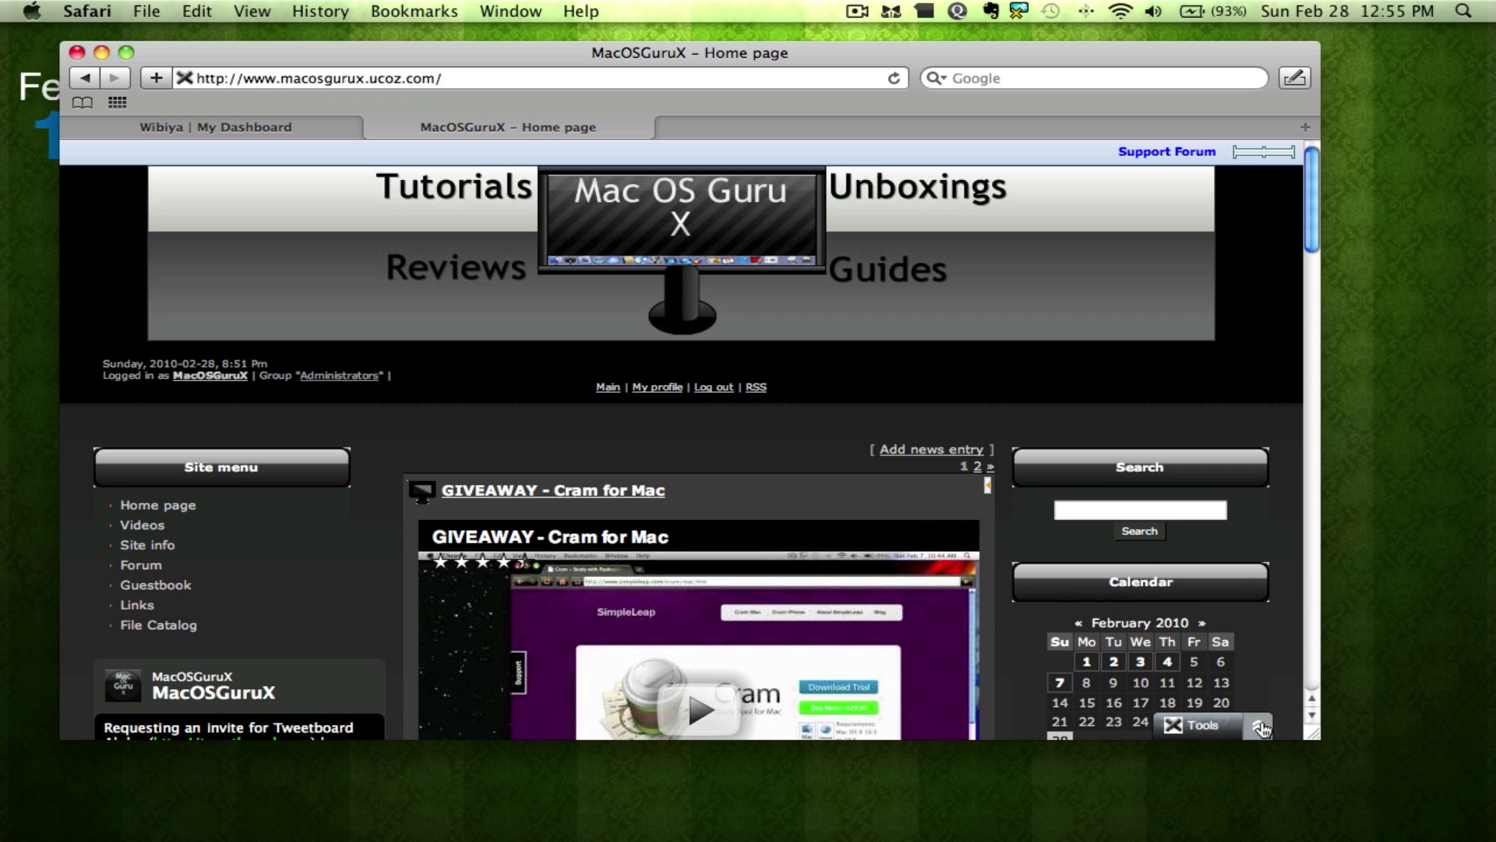
{"action": "left_click", "coordinate": [1261, 726]}
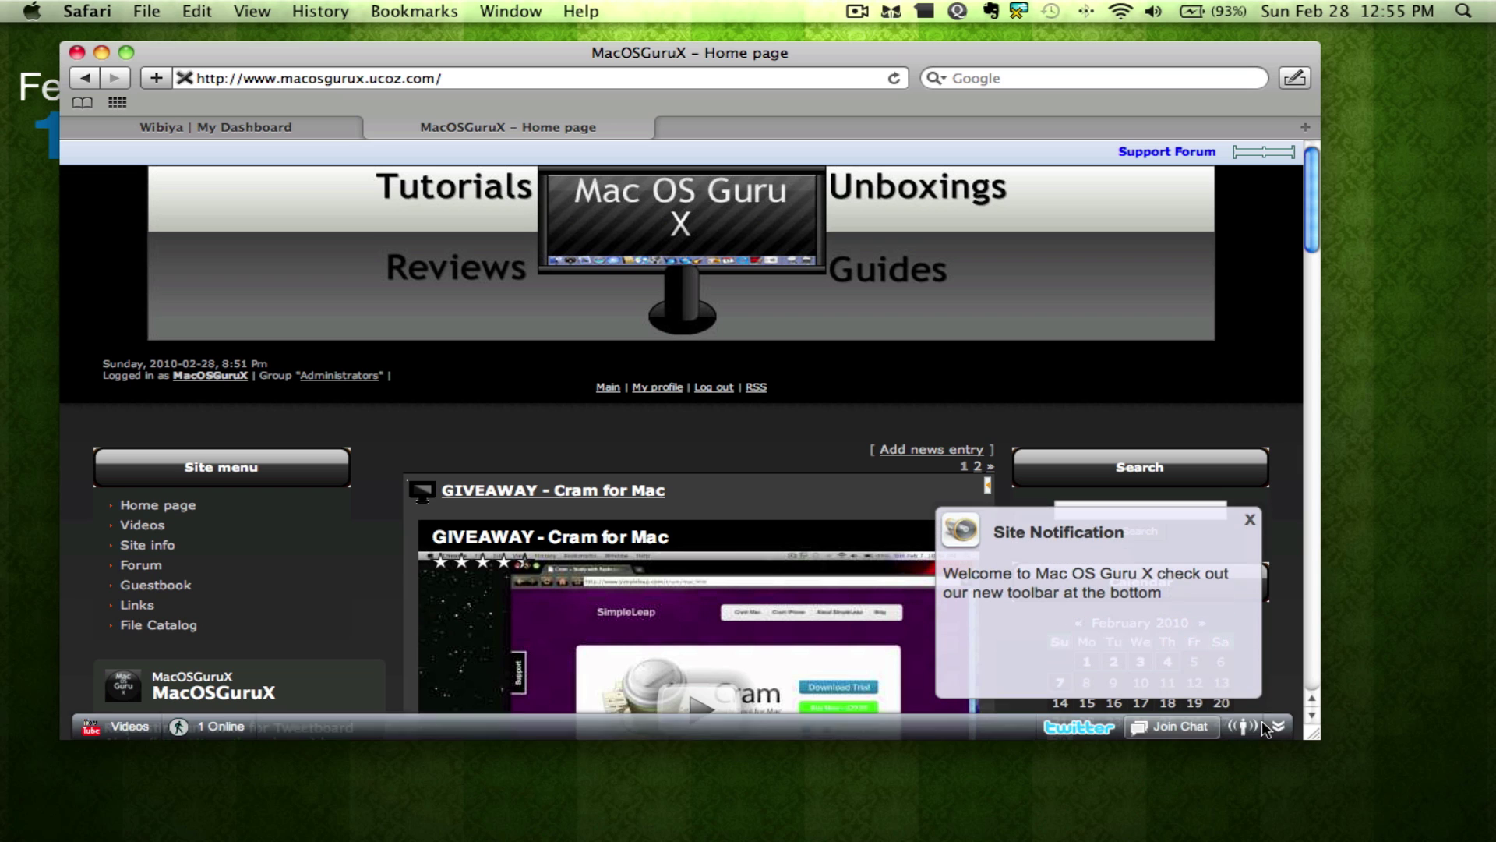
{"action": "left_click", "coordinate": [1248, 524]}
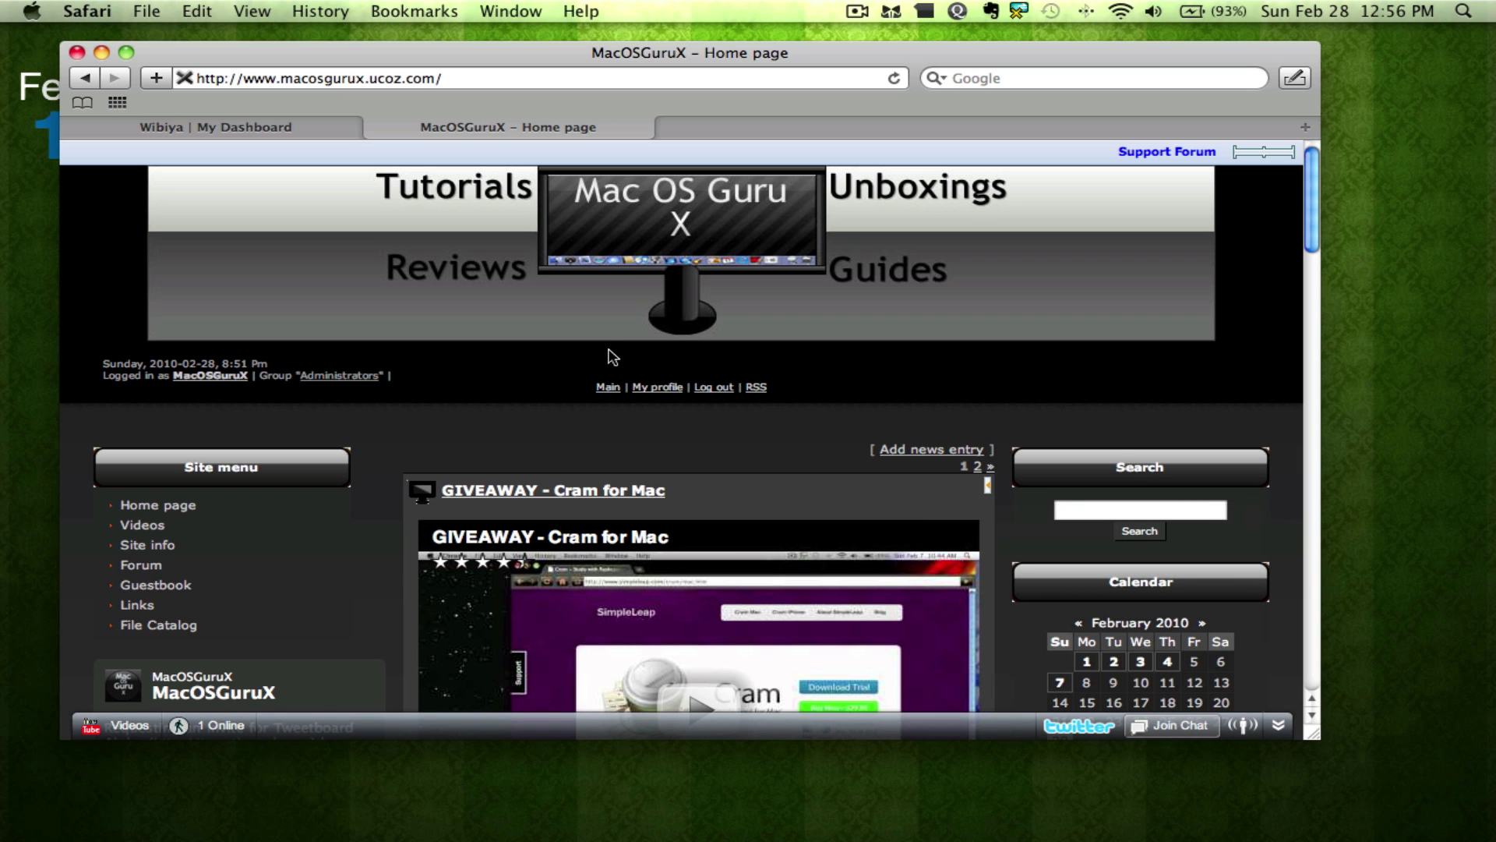
{"action": "scroll", "coordinate": [608, 355], "scroll_direction": "down", "scroll_amount": 6}
{"action": "scroll", "coordinate": [606, 351], "scroll_direction": "up", "scroll_amount": 6}
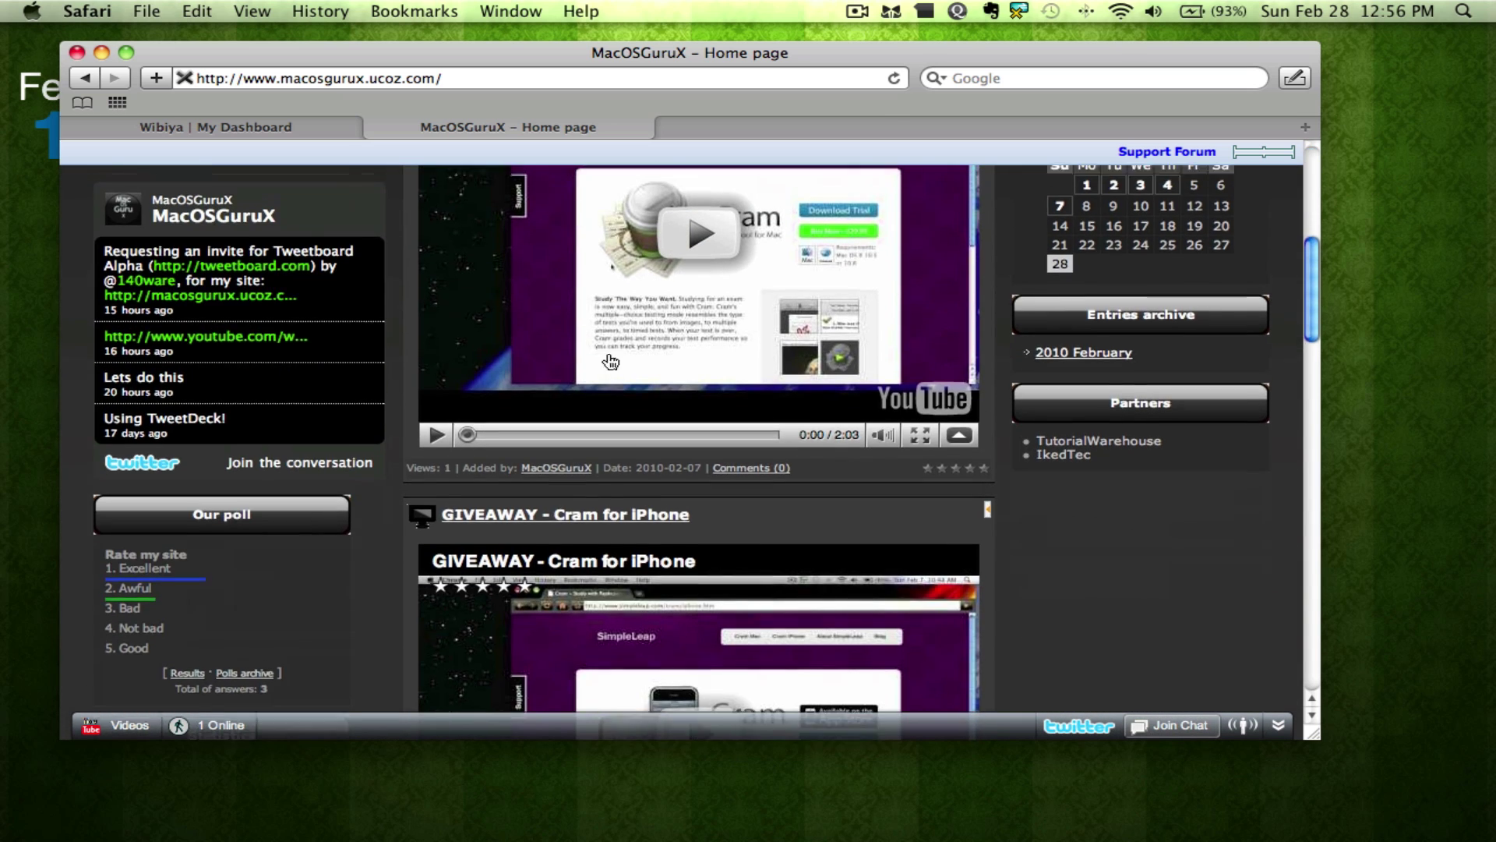
{"action": "scroll", "coordinate": [273, 323], "scroll_direction": "down", "scroll_amount": 3}
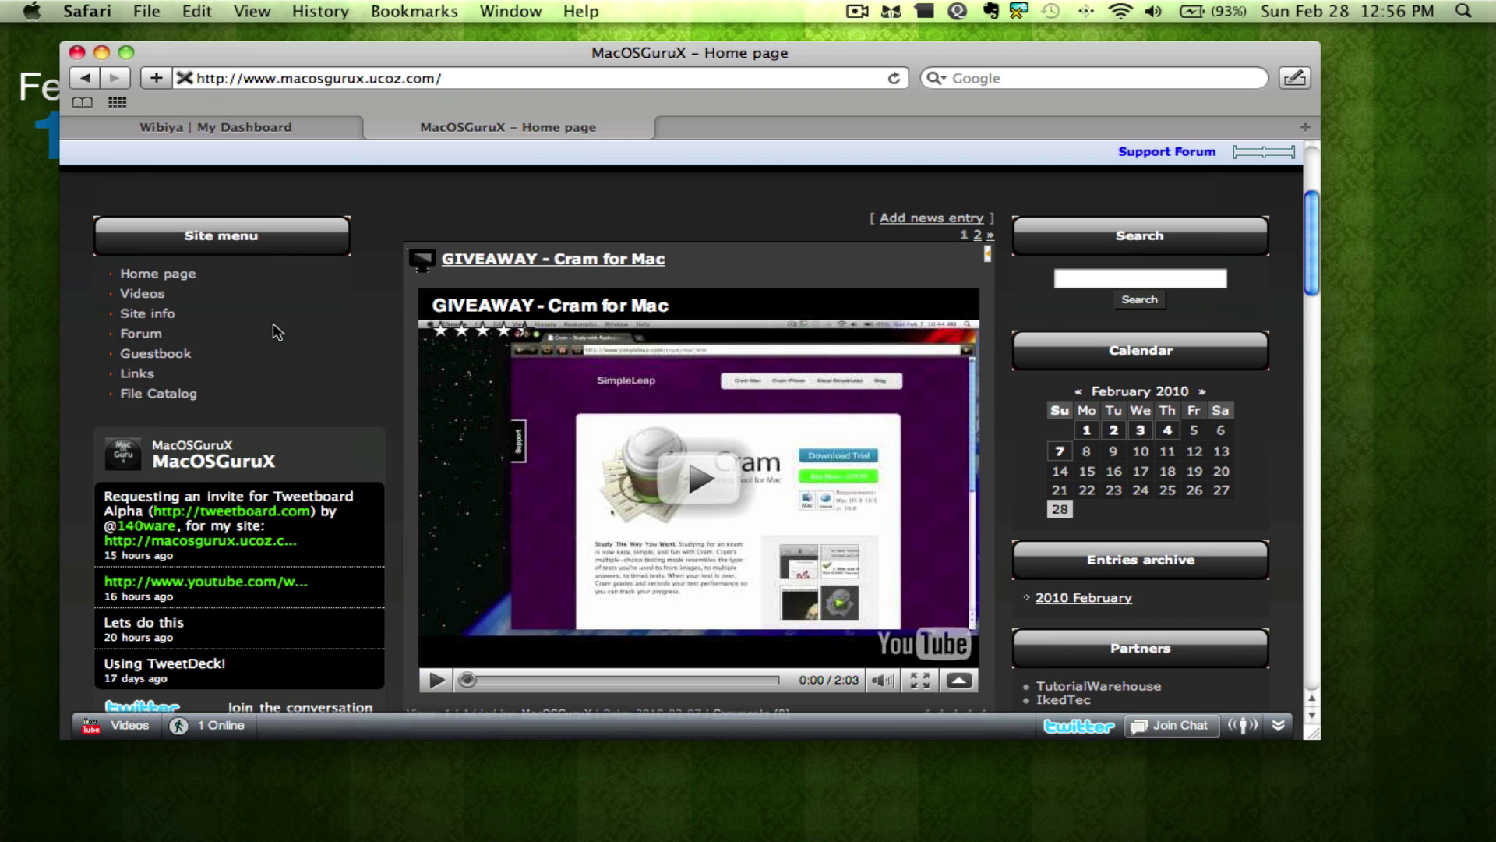
{"action": "scroll", "coordinate": [392, 599], "scroll_direction": "up", "scroll_amount": 3}
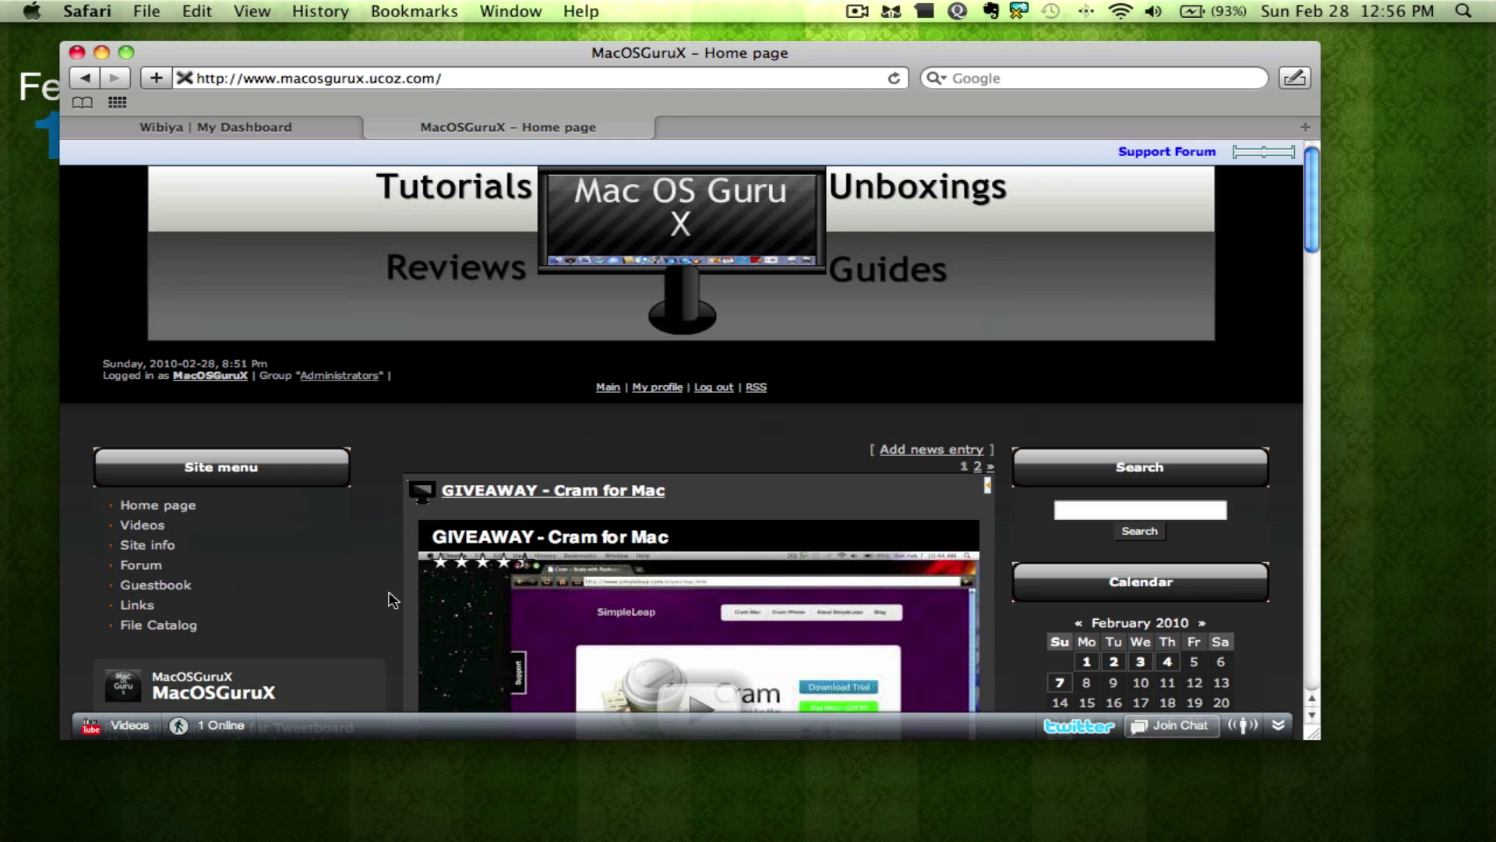
Review the General Stats on My Dashboard, then go to Edit Toolbar.
{"action": "left_click", "coordinate": [289, 129]}
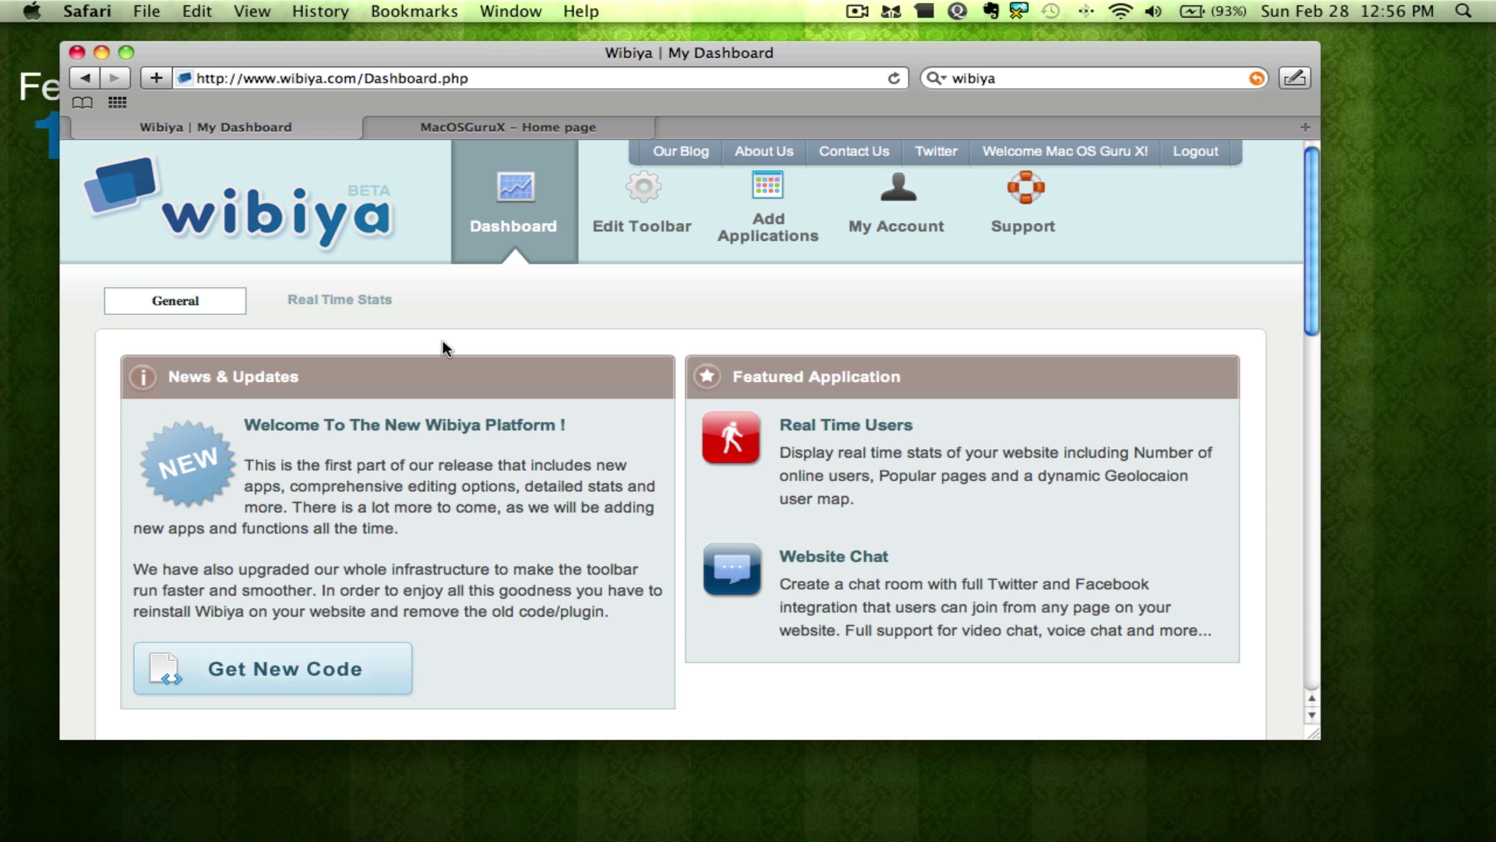
{"action": "scroll", "coordinate": [443, 346], "scroll_direction": "down", "scroll_amount": 10}
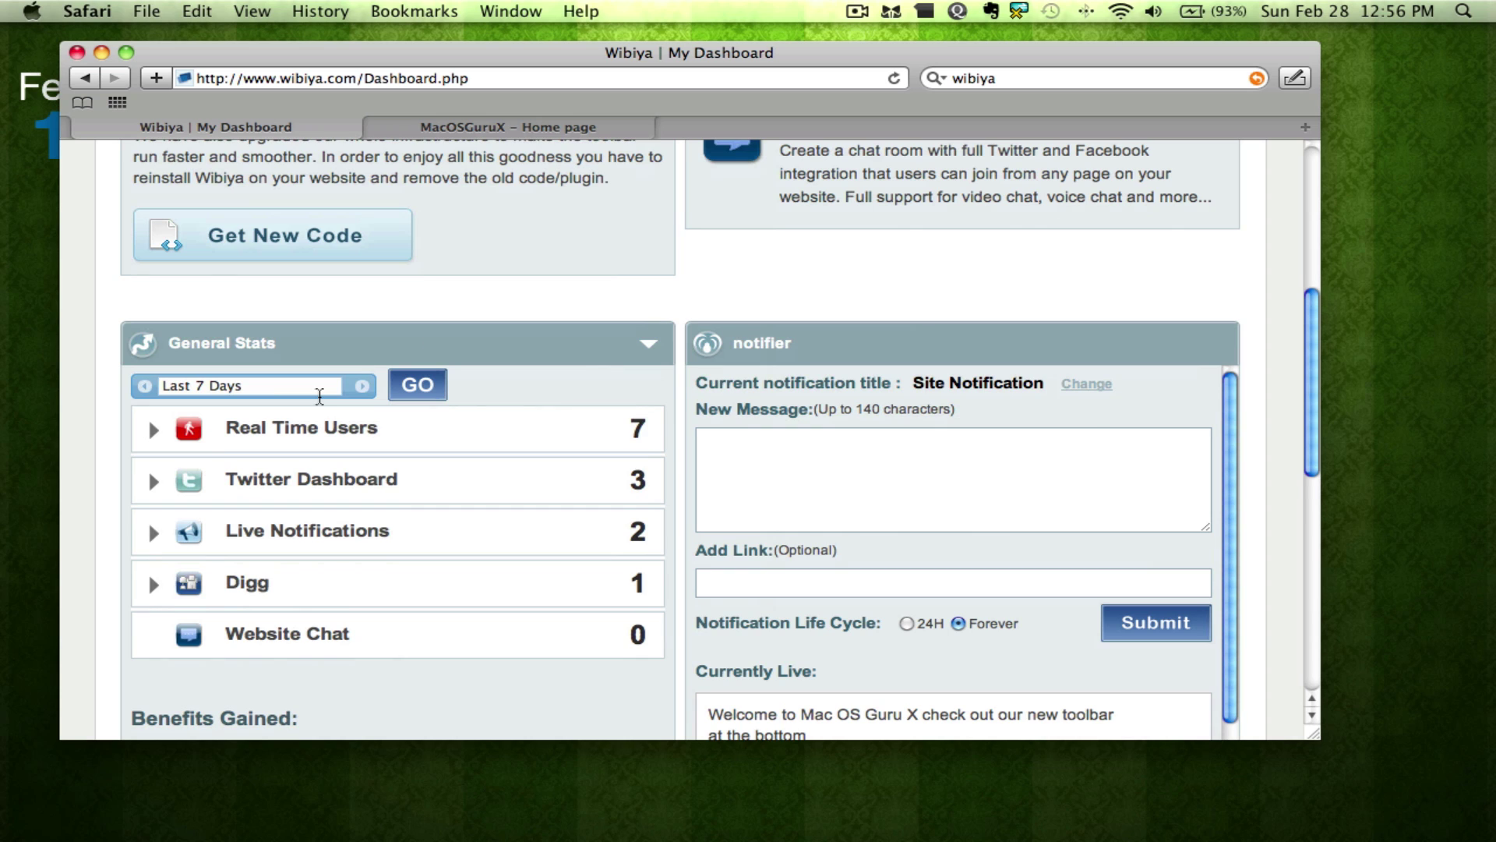
{"action": "scroll", "coordinate": [327, 394], "scroll_direction": "down", "scroll_amount": 1}
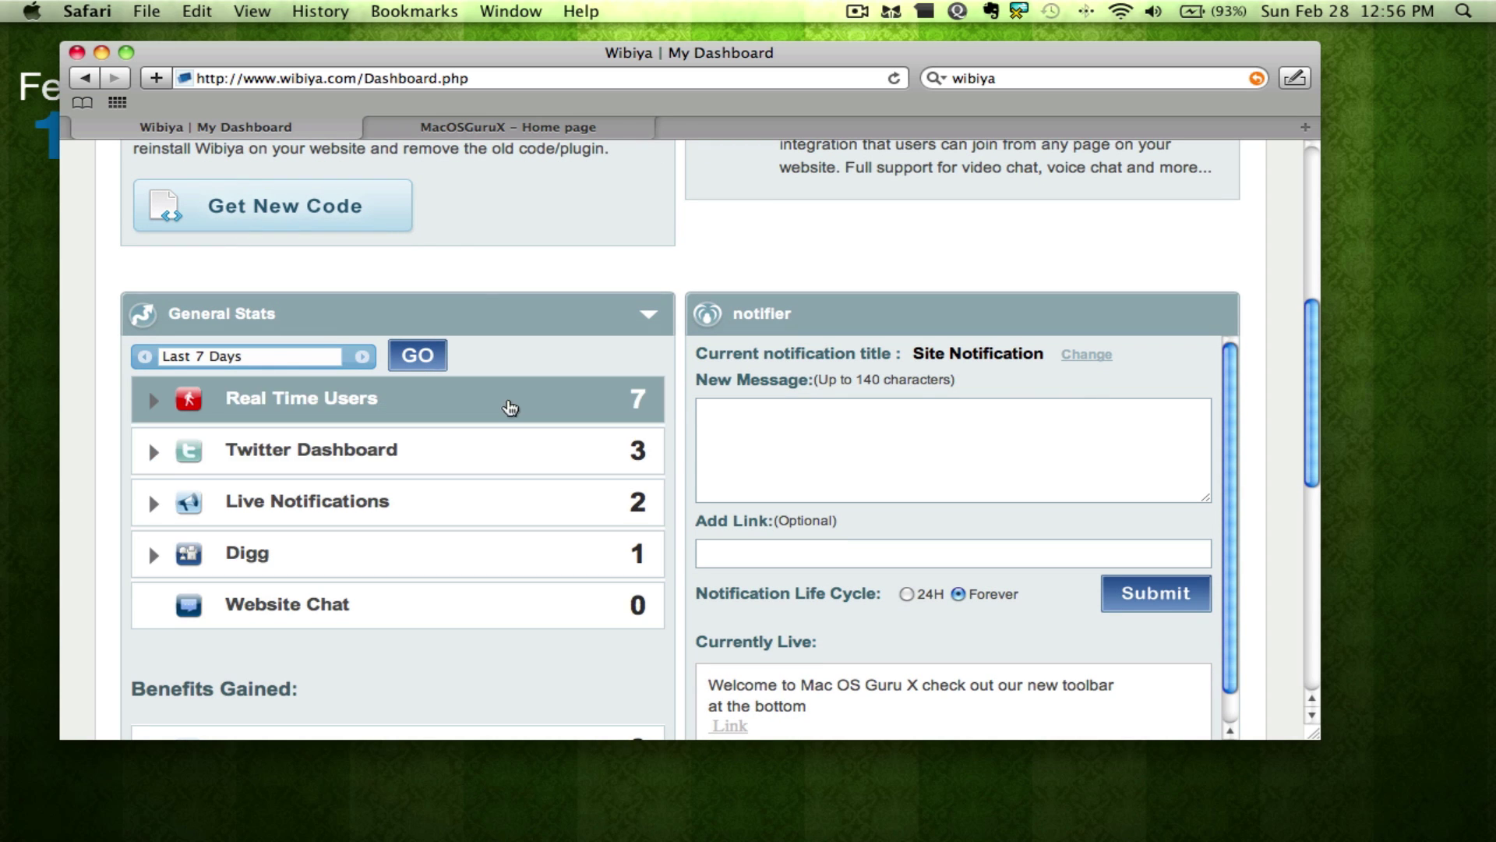
{"action": "scroll", "coordinate": [505, 473], "scroll_direction": "down", "scroll_amount": 5}
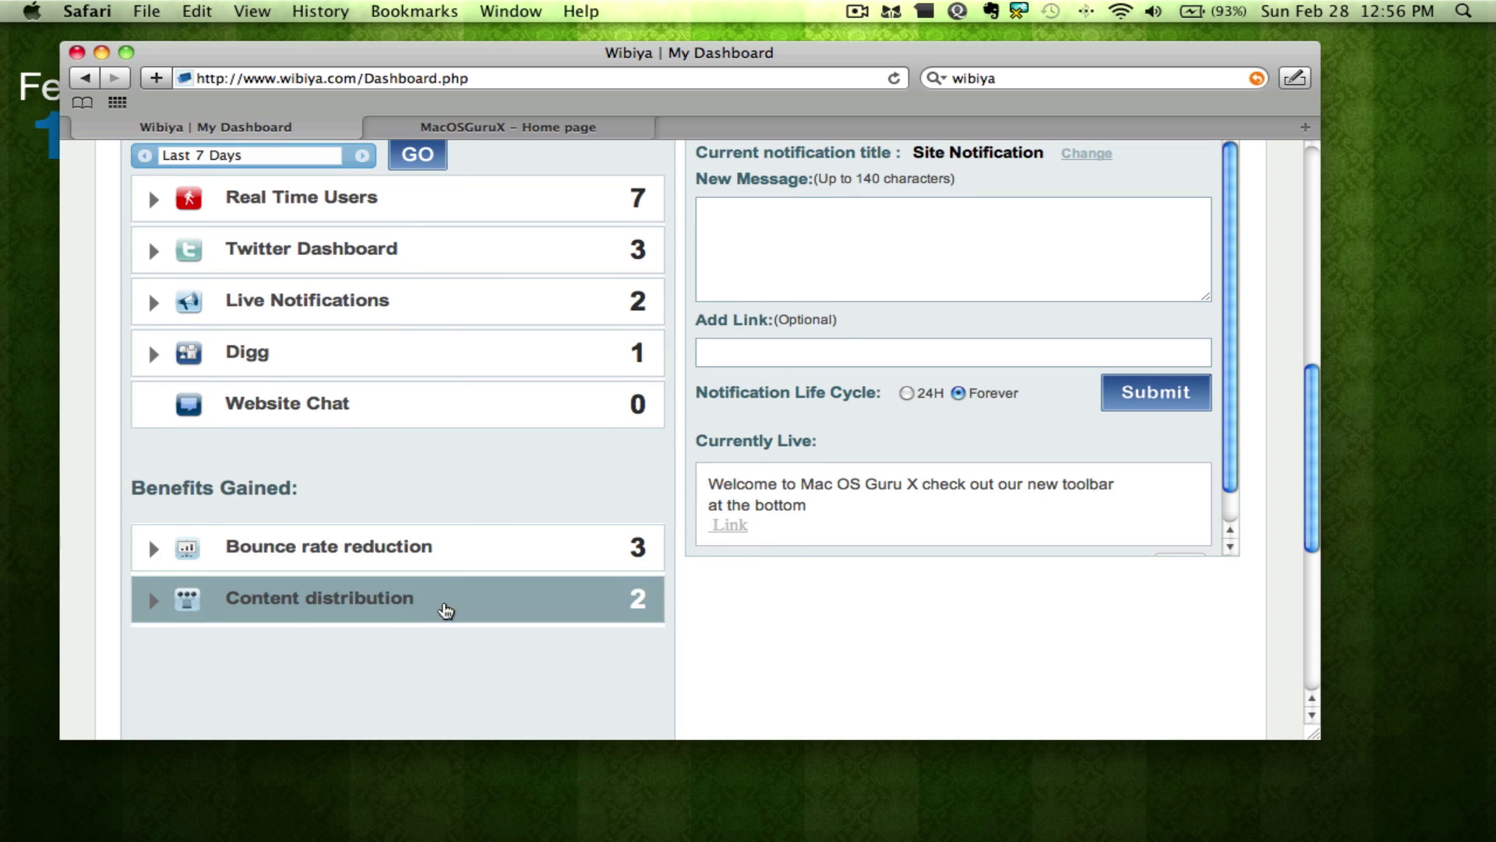
{"action": "scroll", "coordinate": [444, 569], "scroll_direction": "down", "scroll_amount": 2}
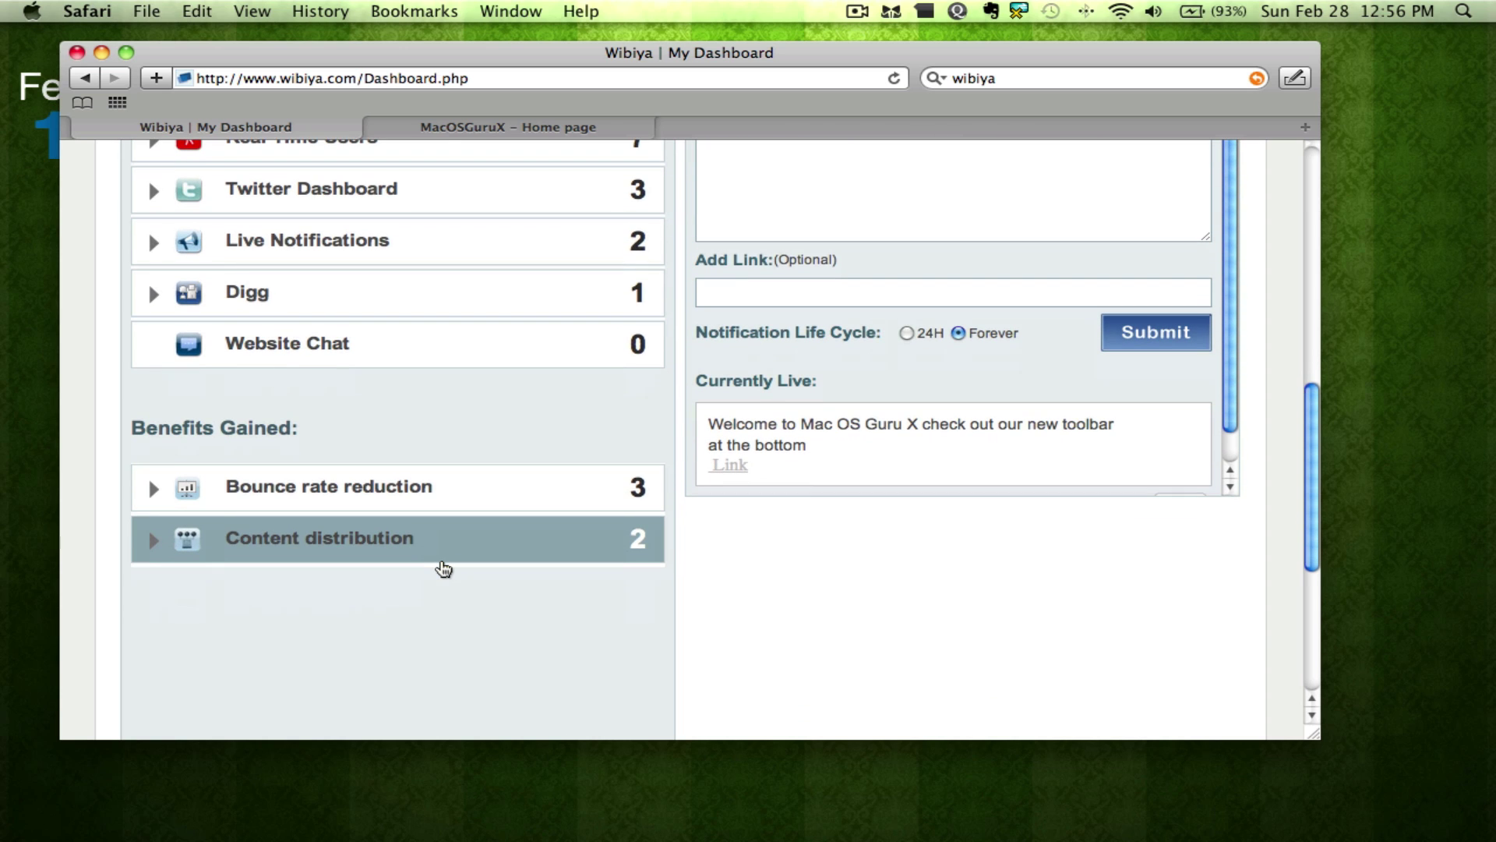
{"action": "scroll", "coordinate": [443, 568], "scroll_direction": "up", "scroll_amount": 8}
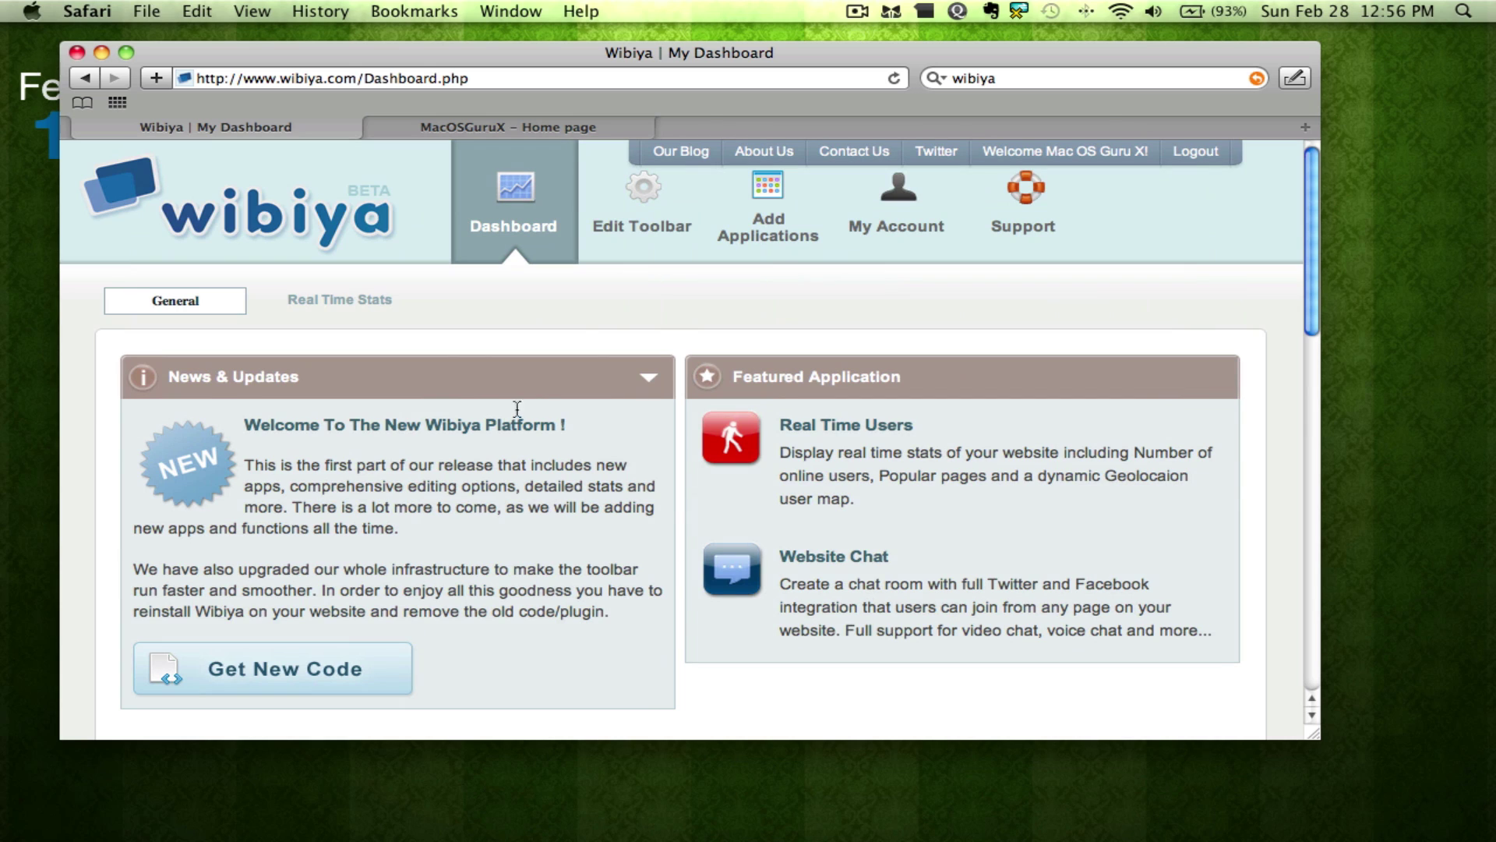
{"action": "left_click", "coordinate": [647, 187]}
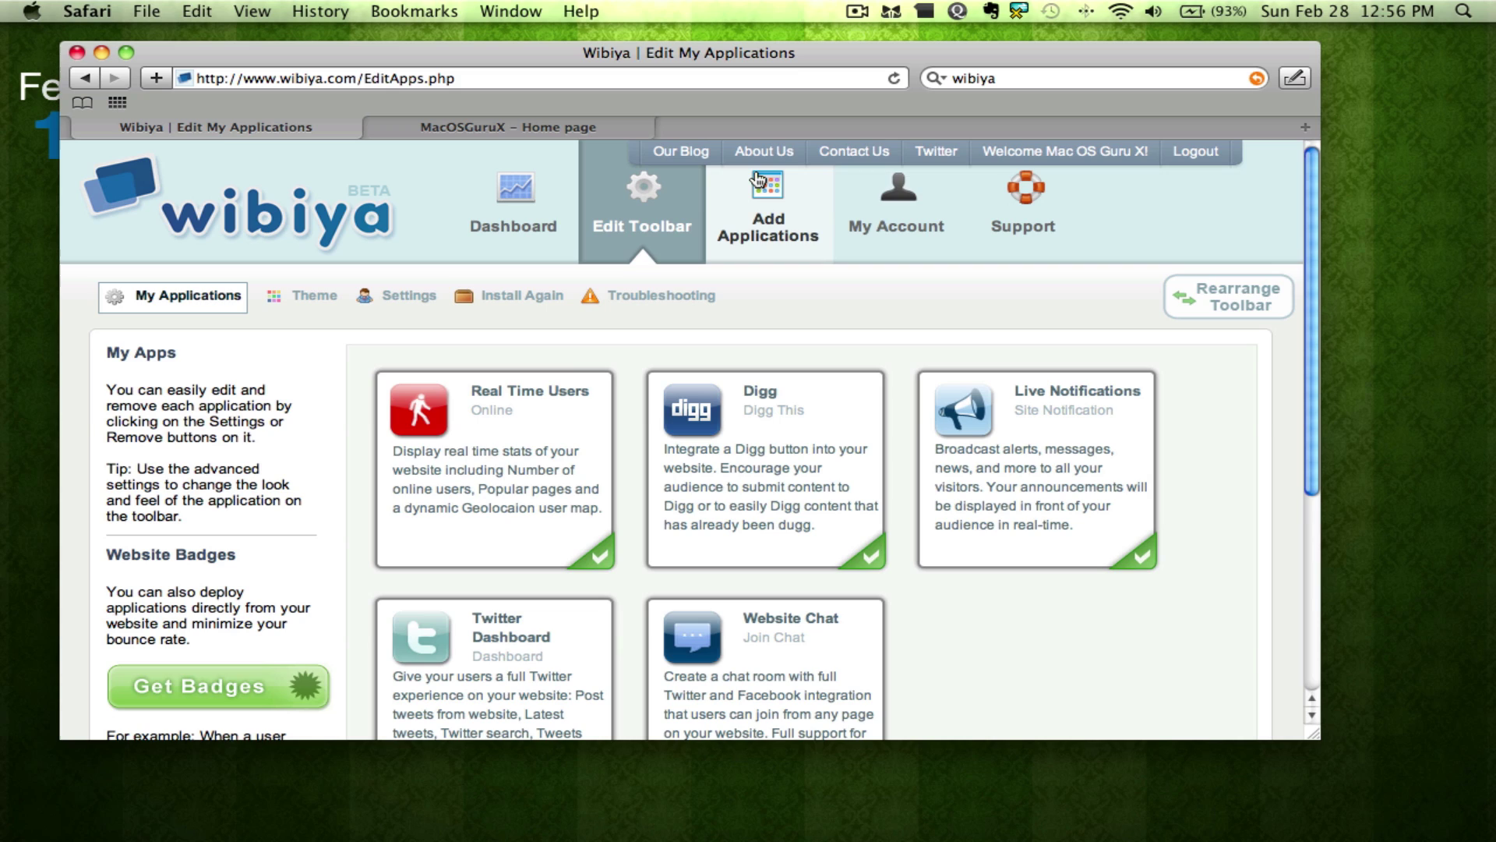
Open the Applications Bank and browse the full All Apps list.
{"action": "left_click", "coordinate": [768, 204]}
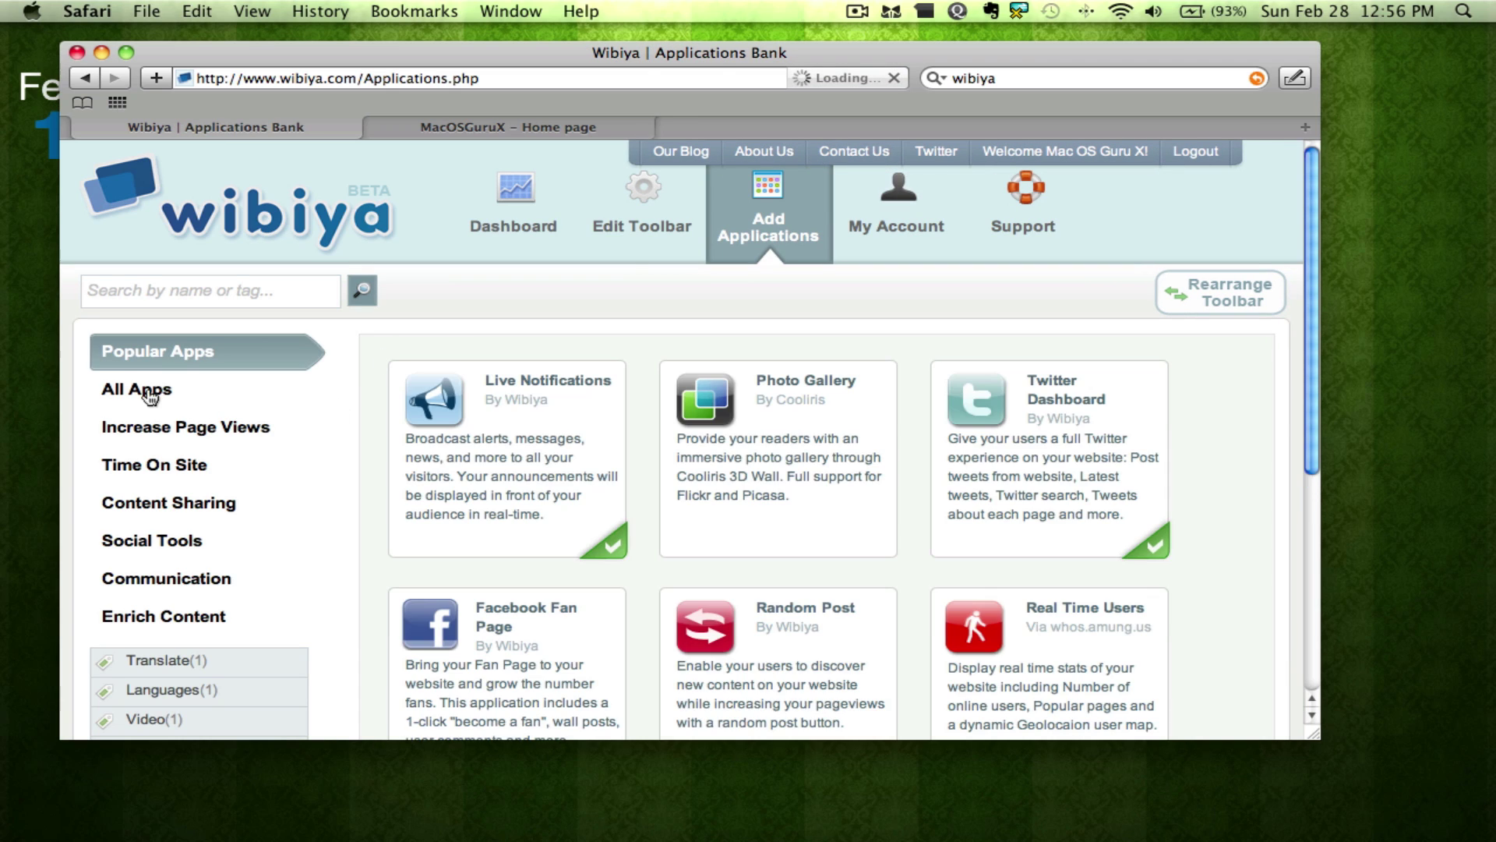
{"action": "left_click", "coordinate": [148, 389]}
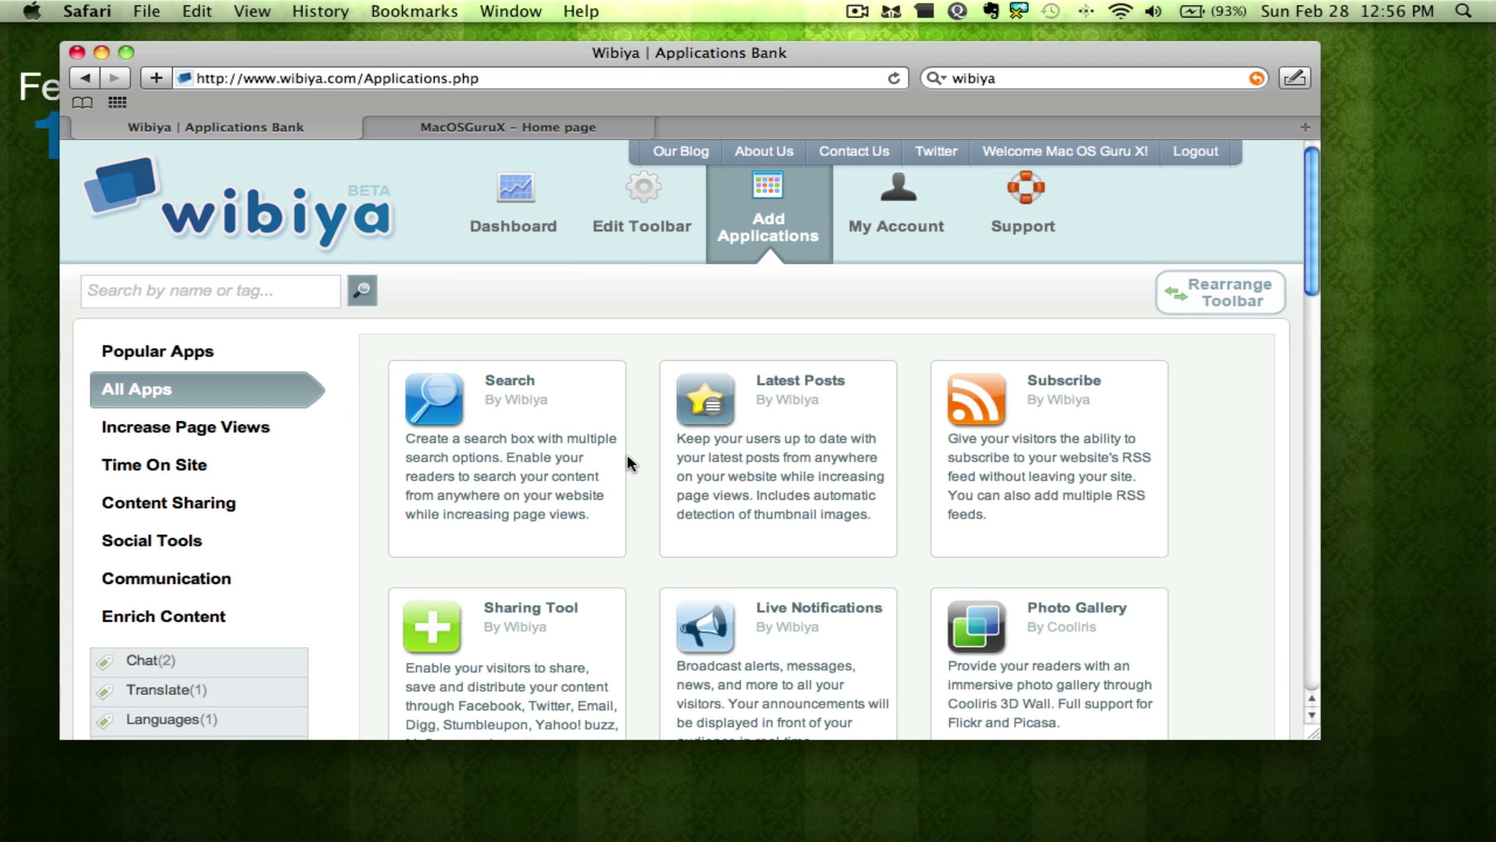
{"action": "scroll", "coordinate": [629, 463], "scroll_direction": "down", "scroll_amount": 5}
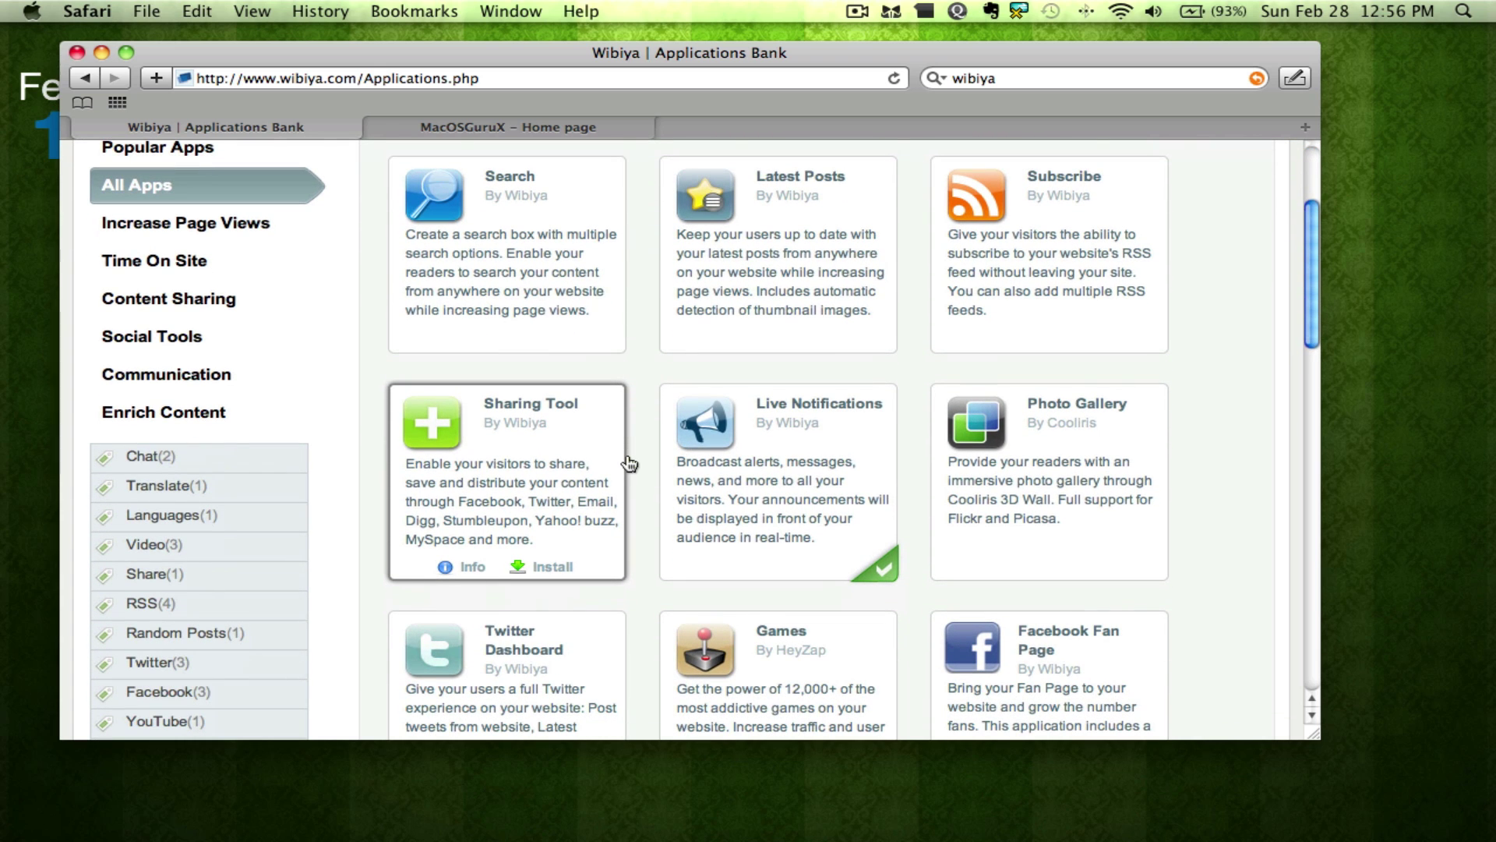
{"action": "scroll", "coordinate": [629, 463], "scroll_direction": "down", "scroll_amount": 5}
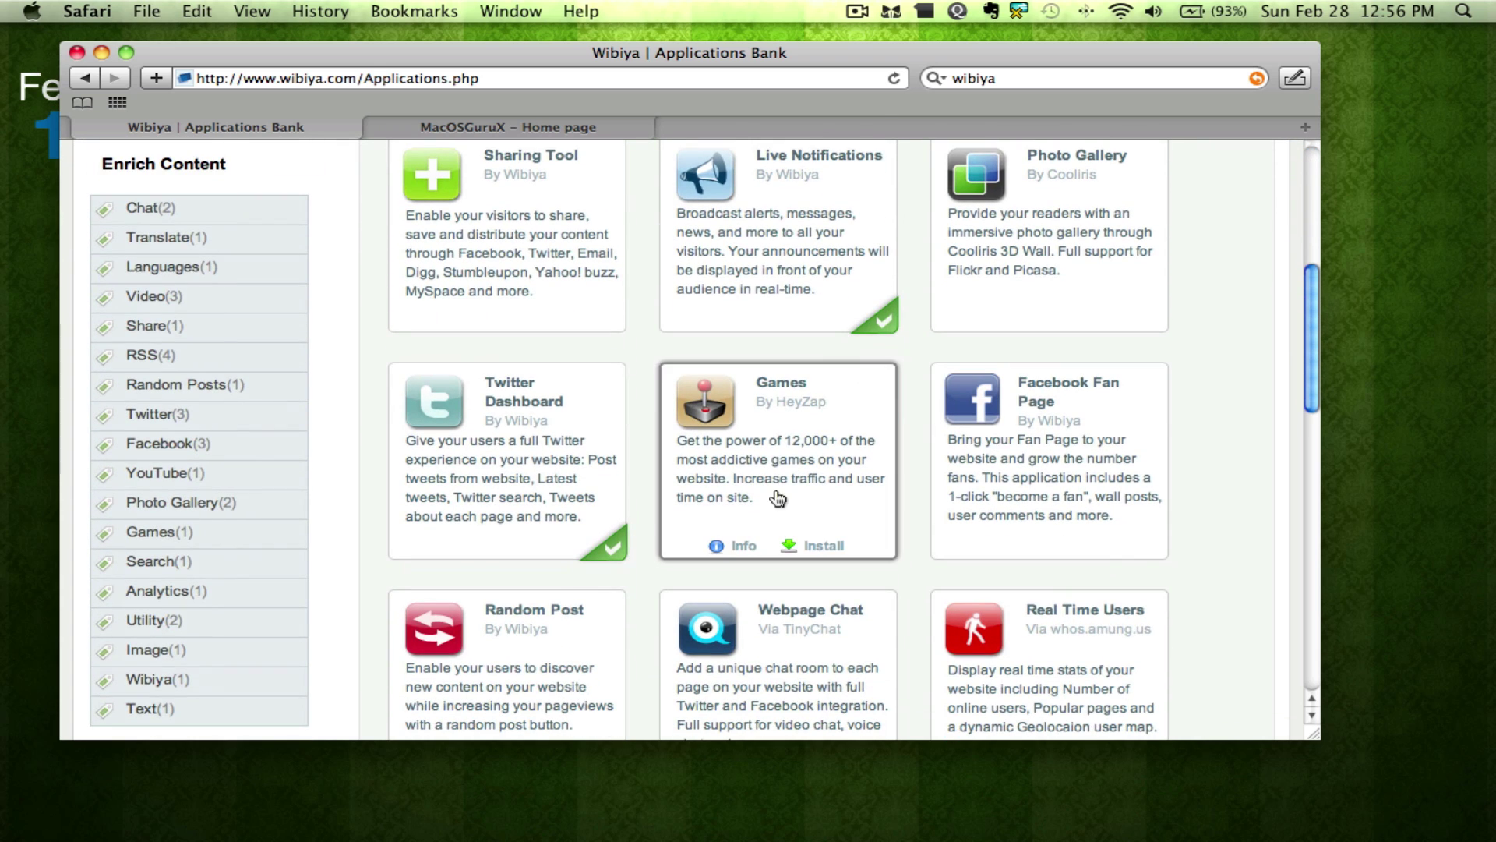
{"action": "scroll", "coordinate": [802, 452], "scroll_direction": "down", "scroll_amount": 4}
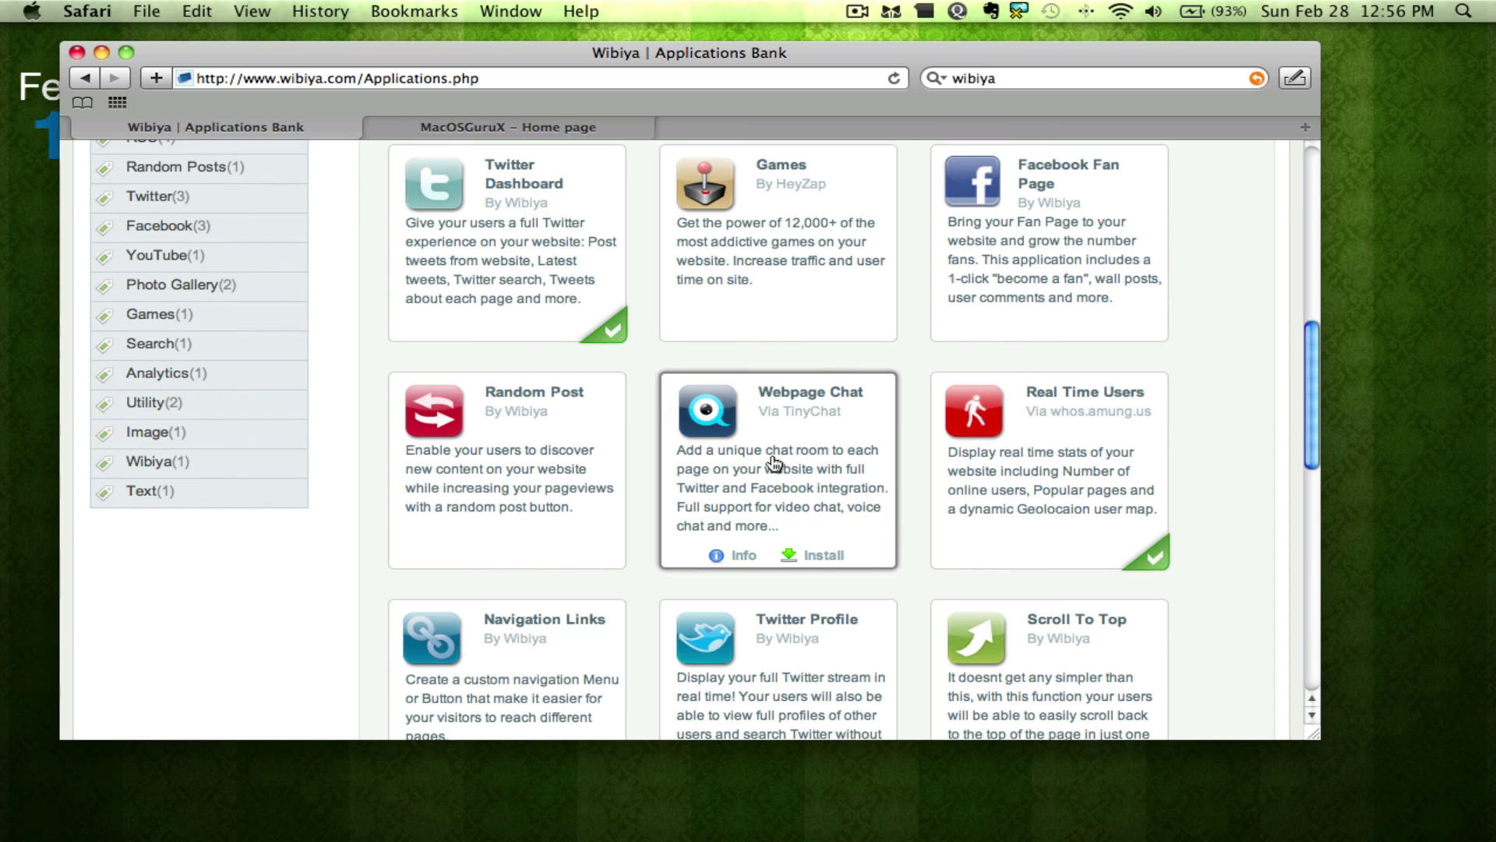
{"action": "scroll", "coordinate": [774, 463], "scroll_direction": "down", "scroll_amount": 1}
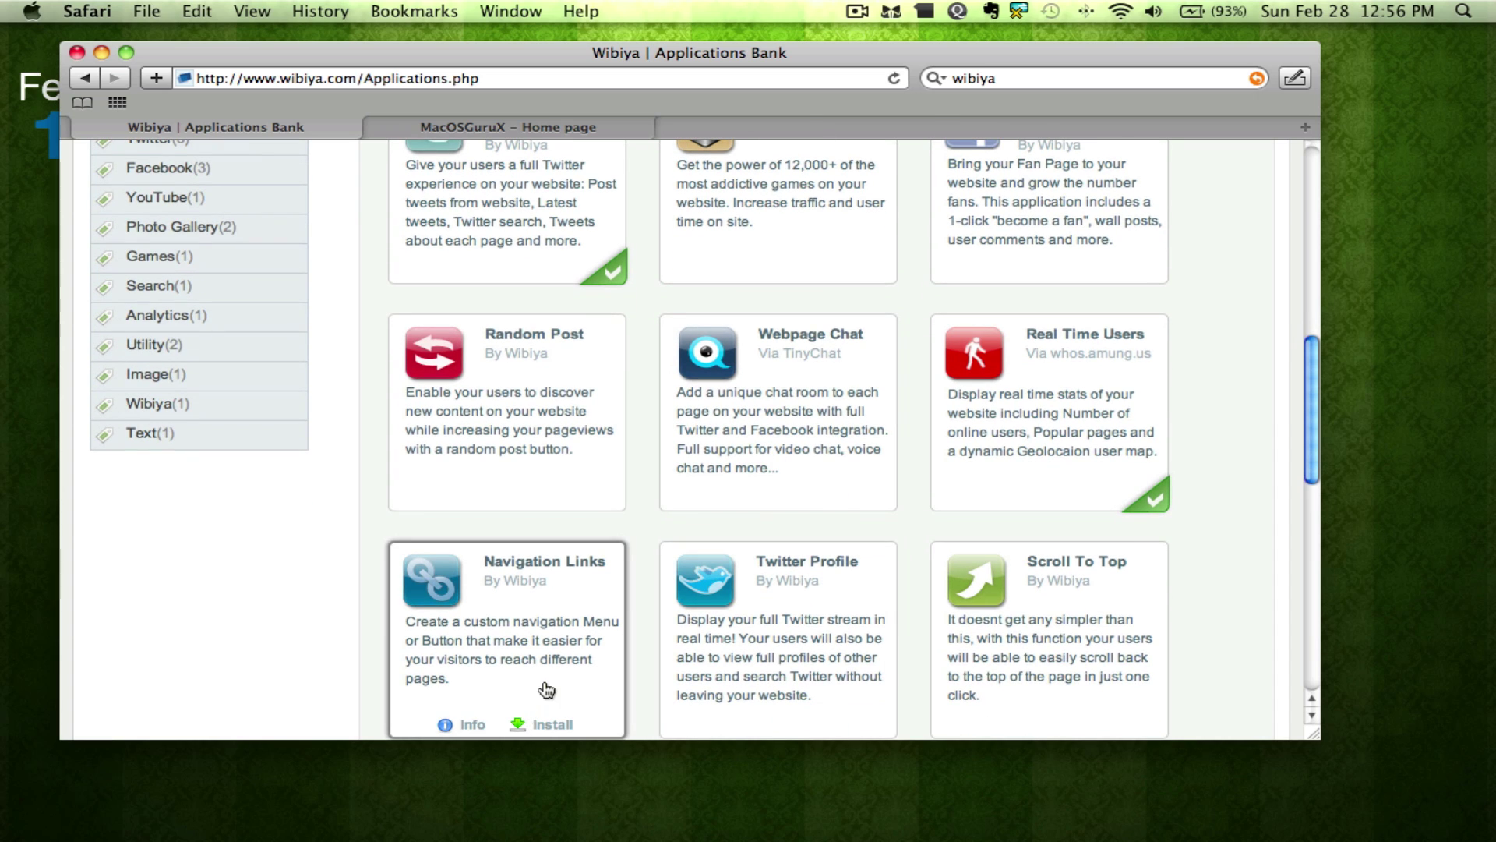
{"action": "scroll", "coordinate": [735, 498], "scroll_direction": "down", "scroll_amount": 6}
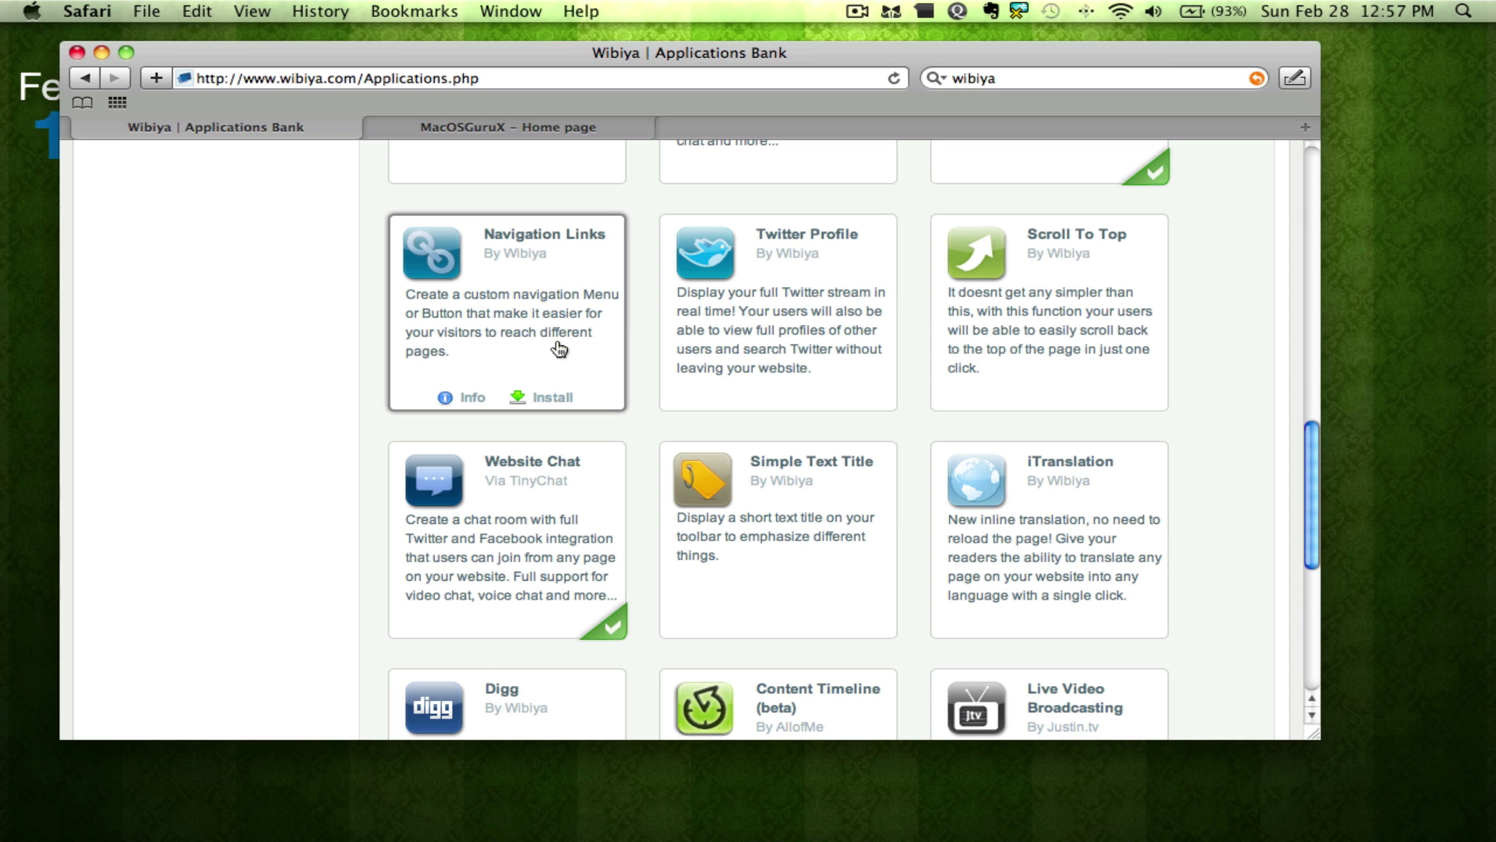
{"action": "scroll", "coordinate": [561, 349], "scroll_direction": "down", "scroll_amount": 3}
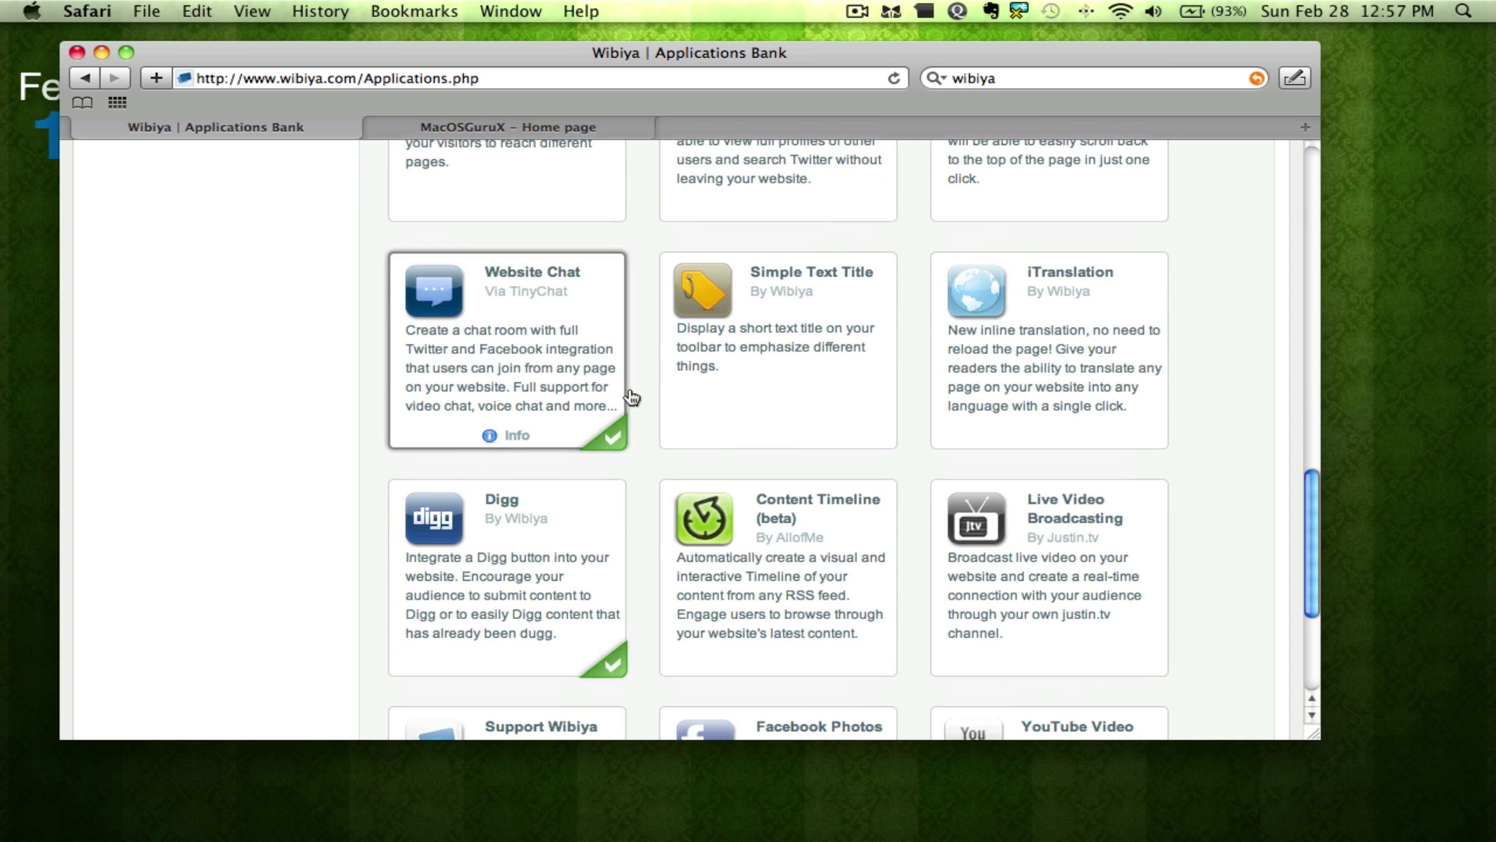
{"action": "scroll", "coordinate": [741, 478], "scroll_direction": "down", "scroll_amount": 4}
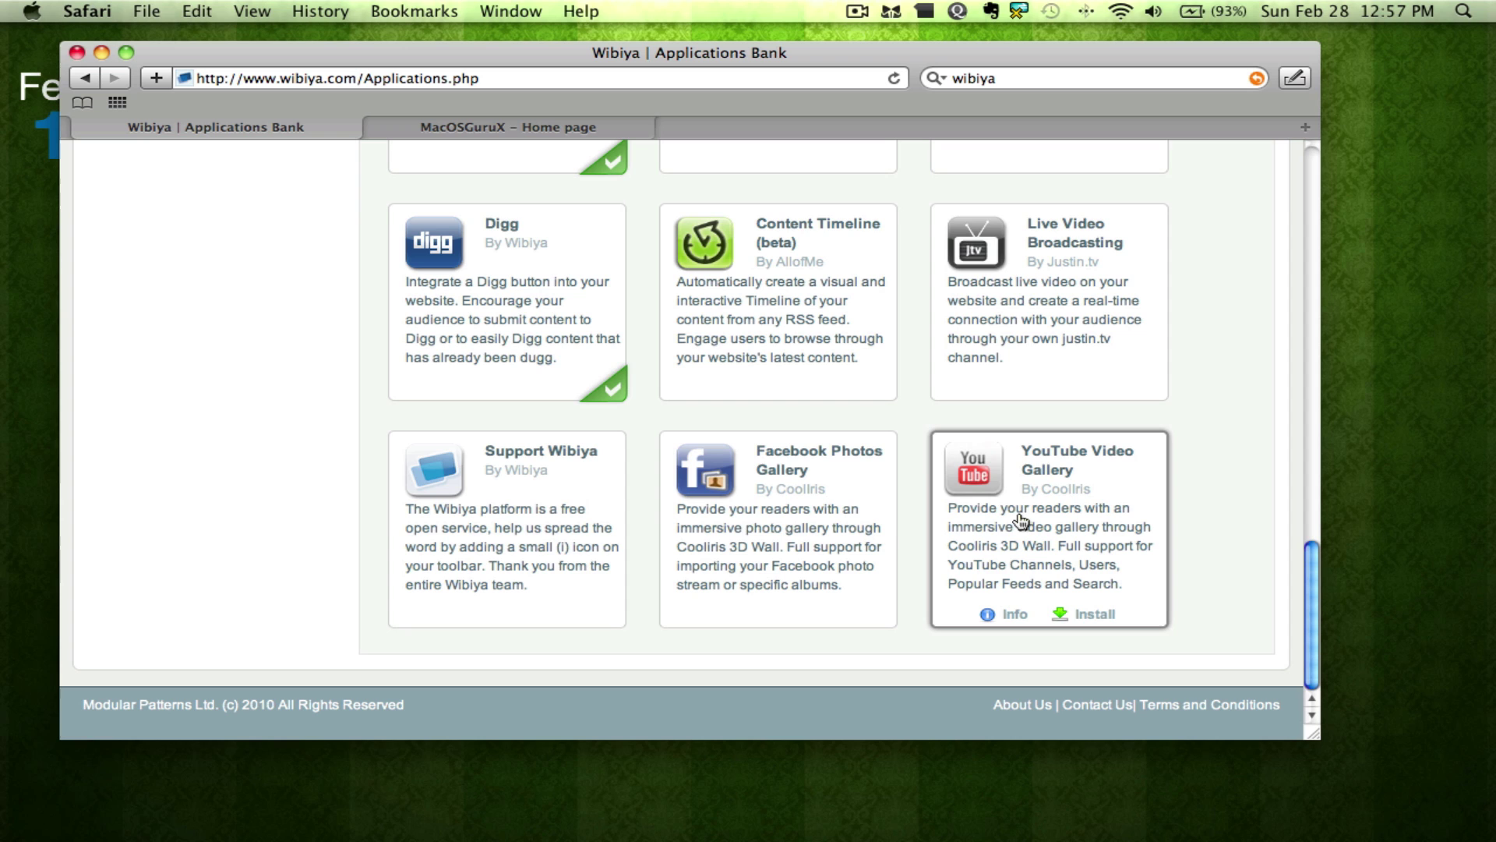
{"action": "scroll", "coordinate": [405, 518], "scroll_direction": "up", "scroll_amount": 15}
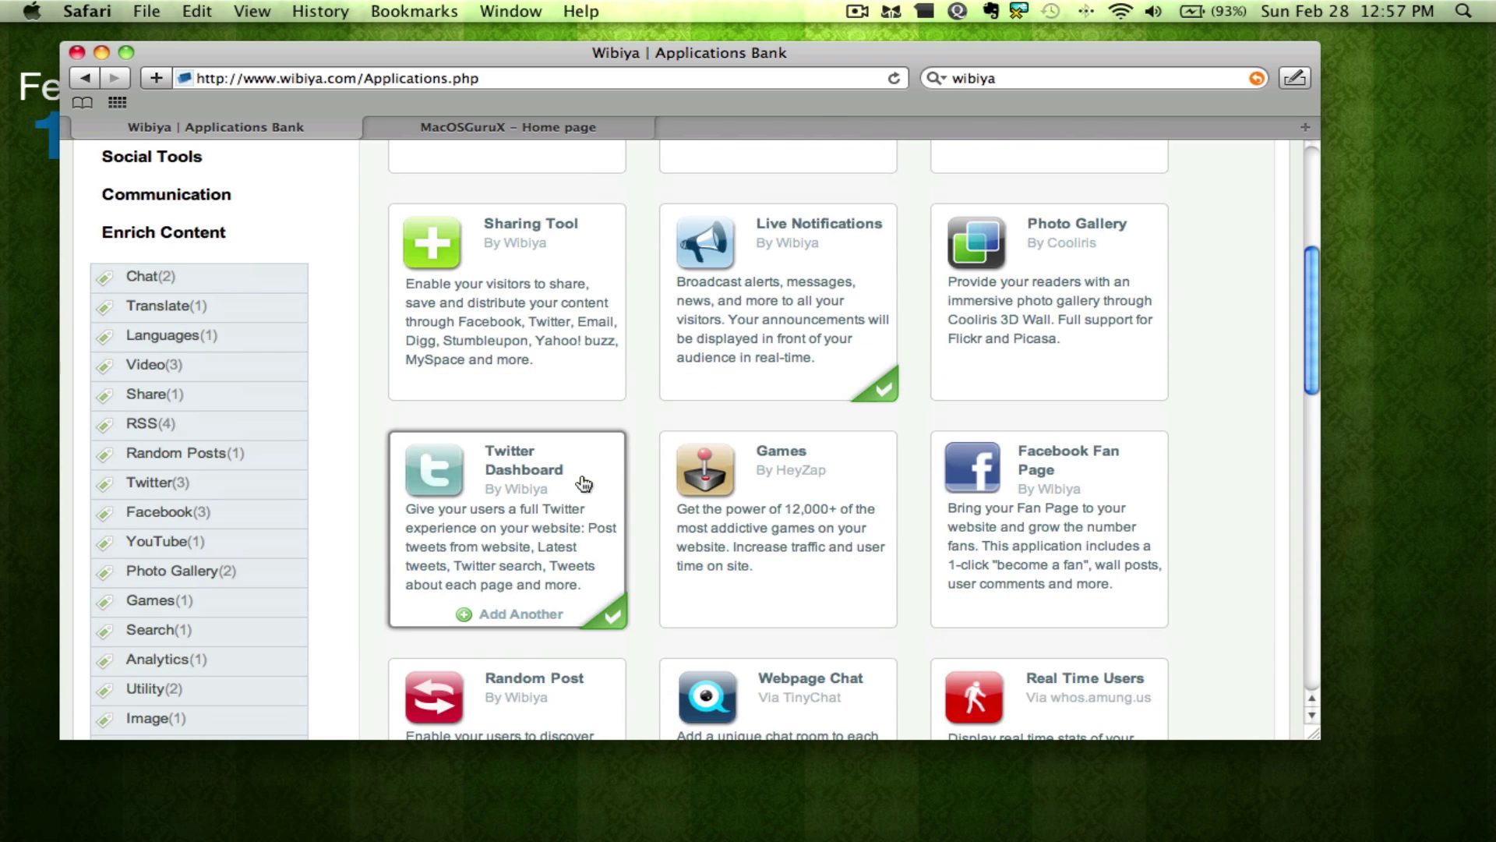
{"action": "scroll", "coordinate": [583, 484], "scroll_direction": "up", "scroll_amount": 5}
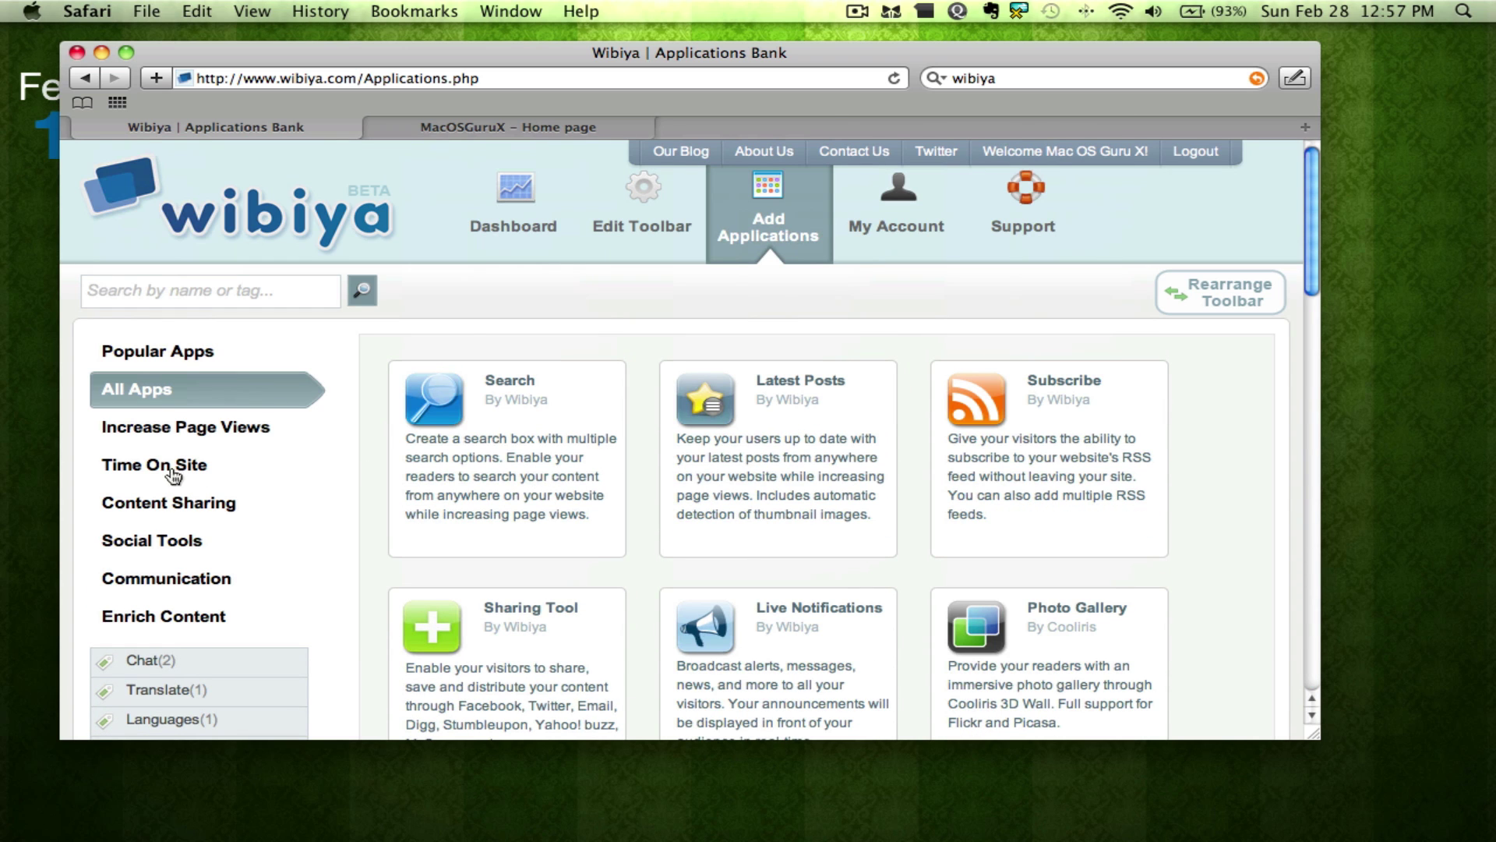
Filter the bank to Increase Page Views apps, then return to Edit Toolbar.
{"action": "left_click", "coordinate": [183, 438]}
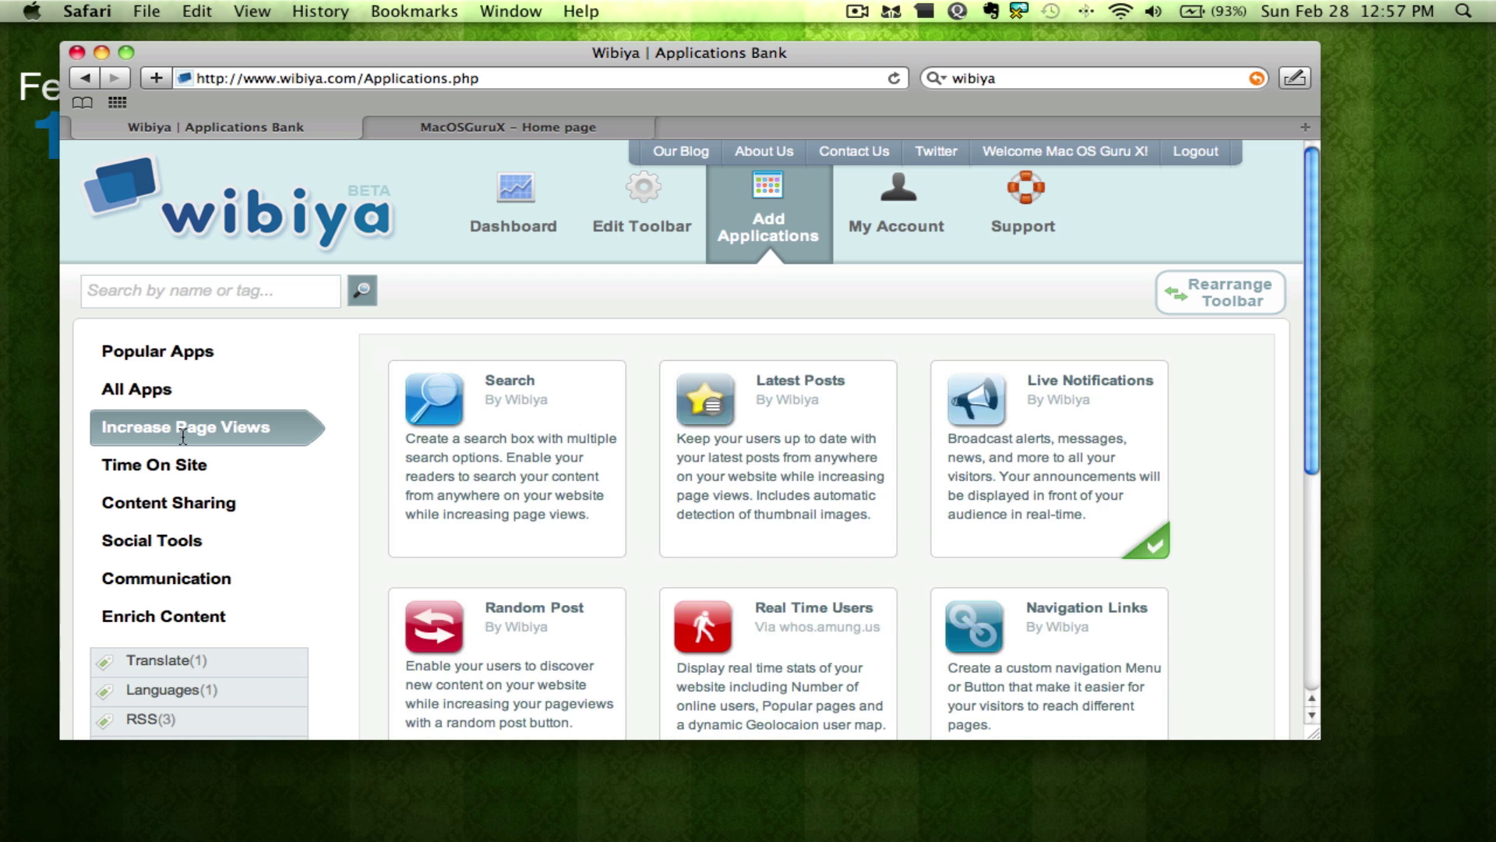
{"action": "scroll", "coordinate": [567, 433], "scroll_direction": "down", "scroll_amount": 5}
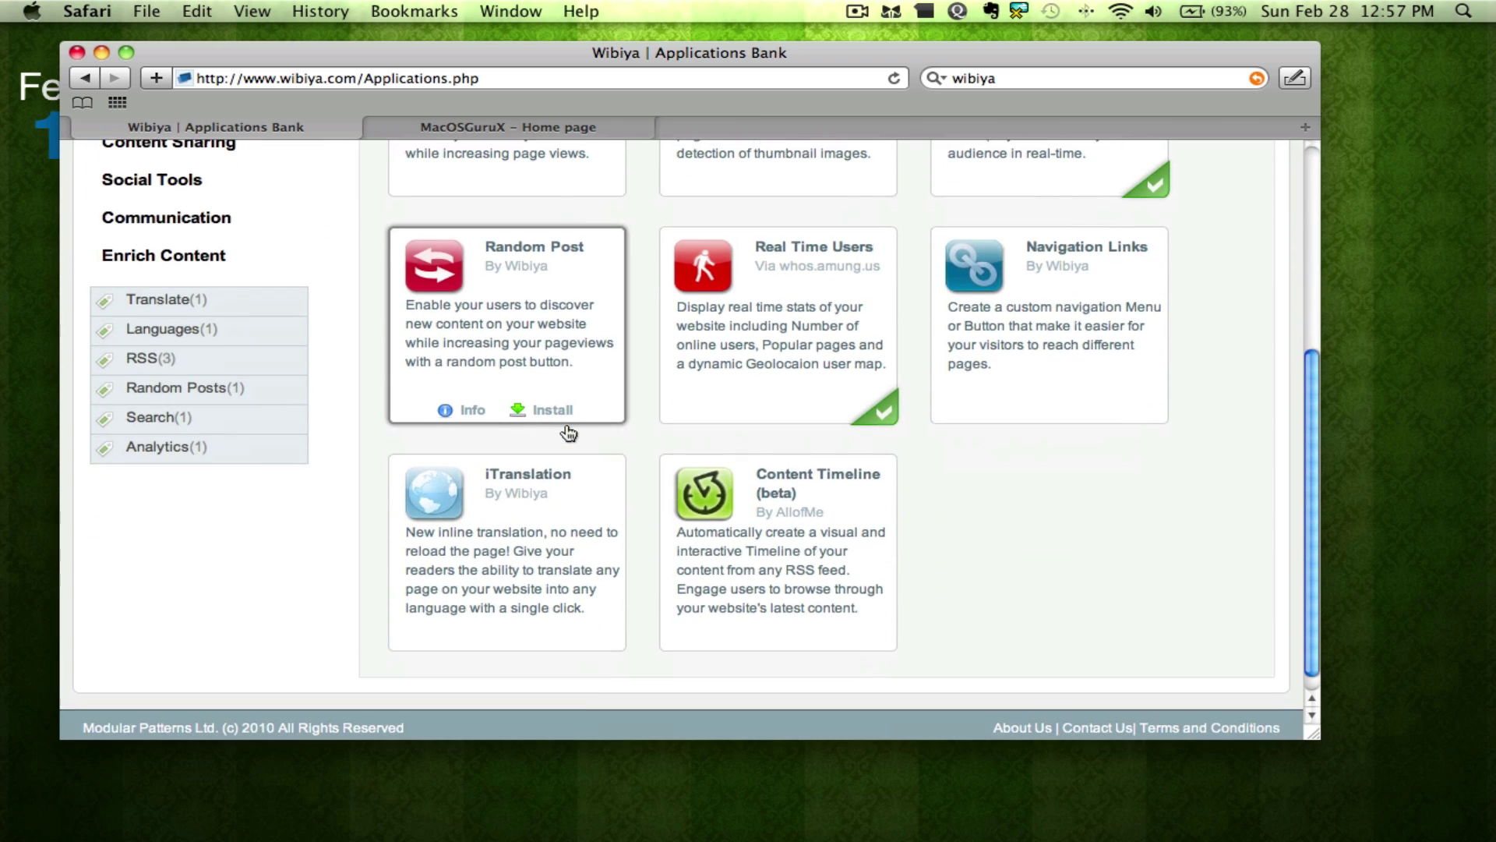
{"action": "scroll", "coordinate": [567, 433], "scroll_direction": "up", "scroll_amount": 5}
{"action": "left_click", "coordinate": [660, 226]}
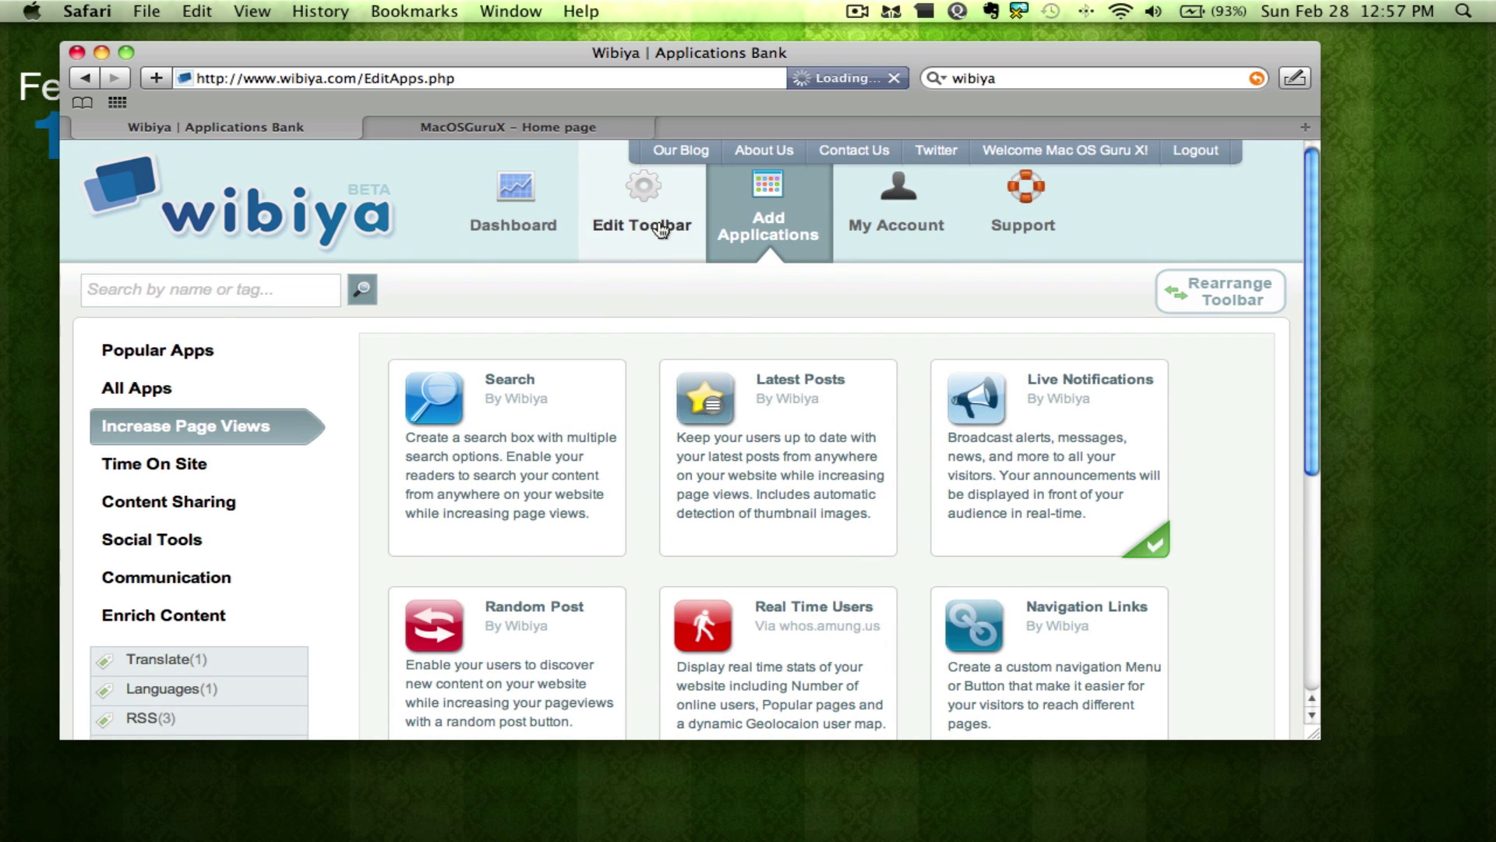
Scroll through the five installed app cards, Real Time Users to Website Chat, and back.
{"action": "scroll", "coordinate": [378, 431], "scroll_direction": "down", "scroll_amount": 4}
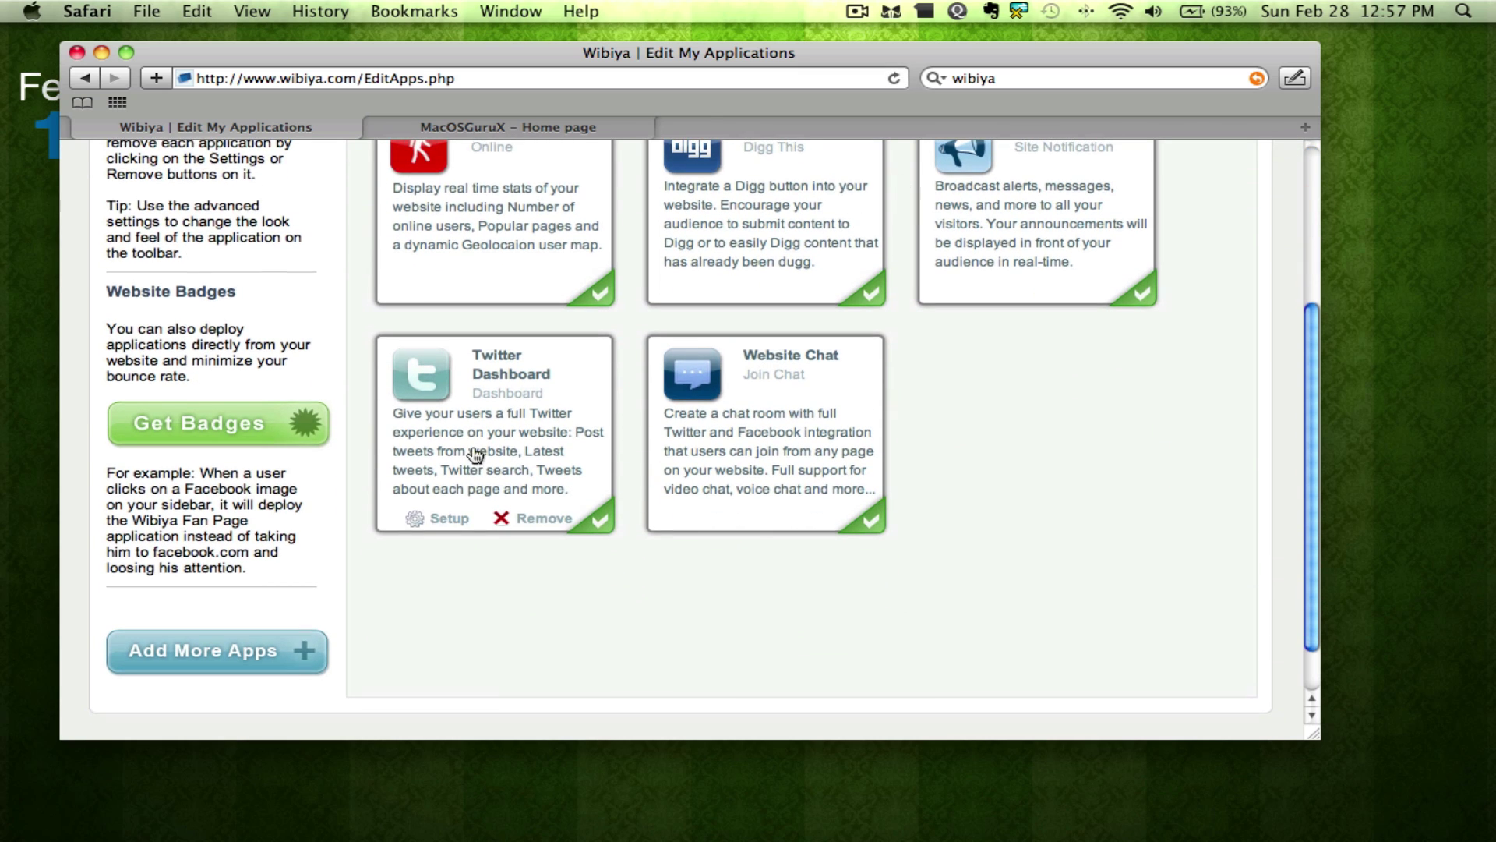
{"action": "scroll", "coordinate": [464, 476], "scroll_direction": "up", "scroll_amount": 1}
{"action": "scroll", "coordinate": [530, 383], "scroll_direction": "up", "scroll_amount": 5}
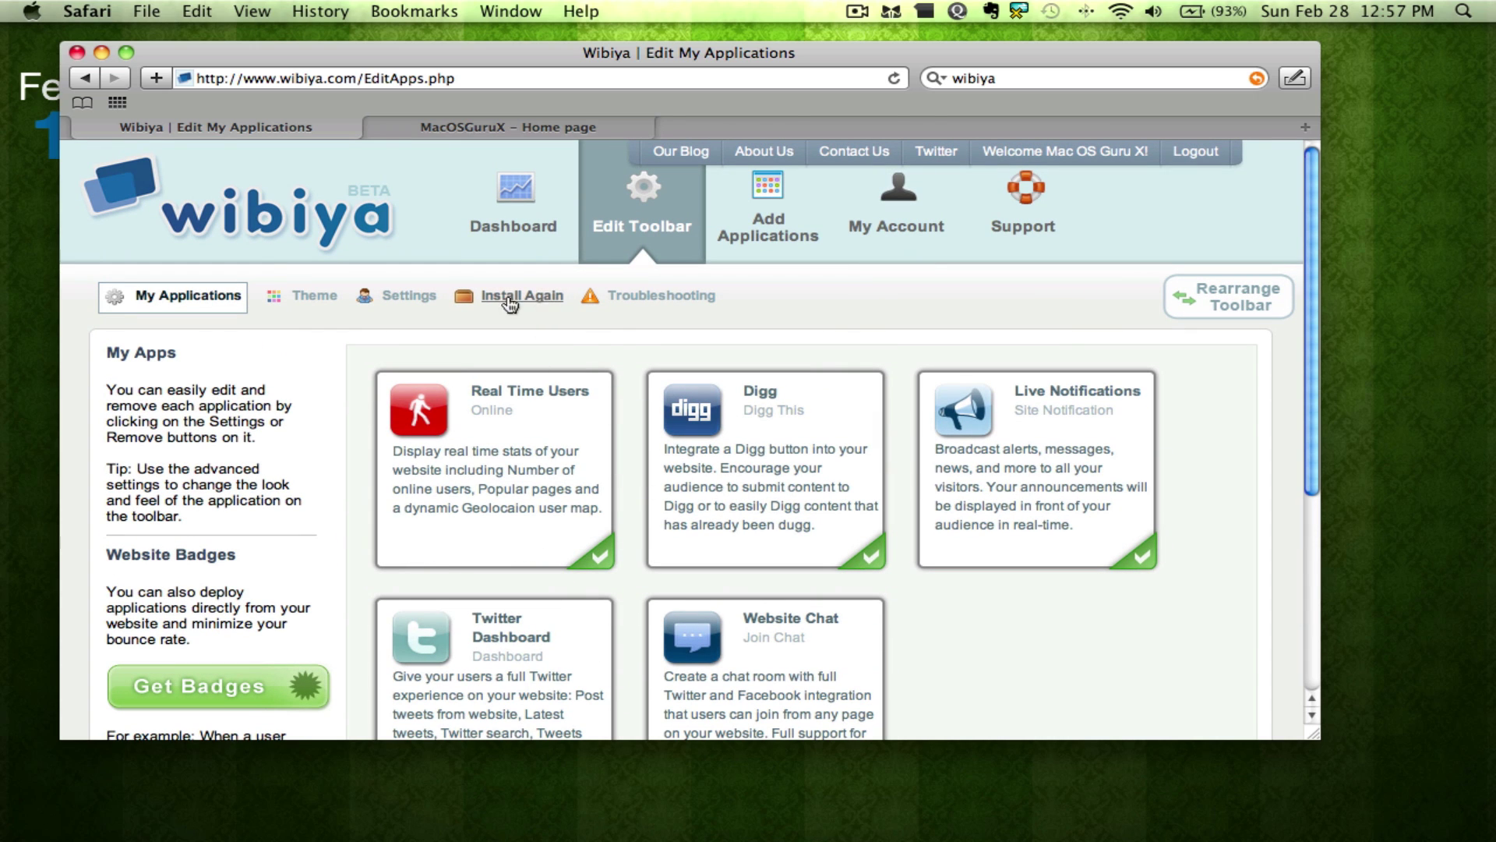
Show the toolbar script code for websites and other blog platforms via Install Again.
{"action": "left_click", "coordinate": [483, 297]}
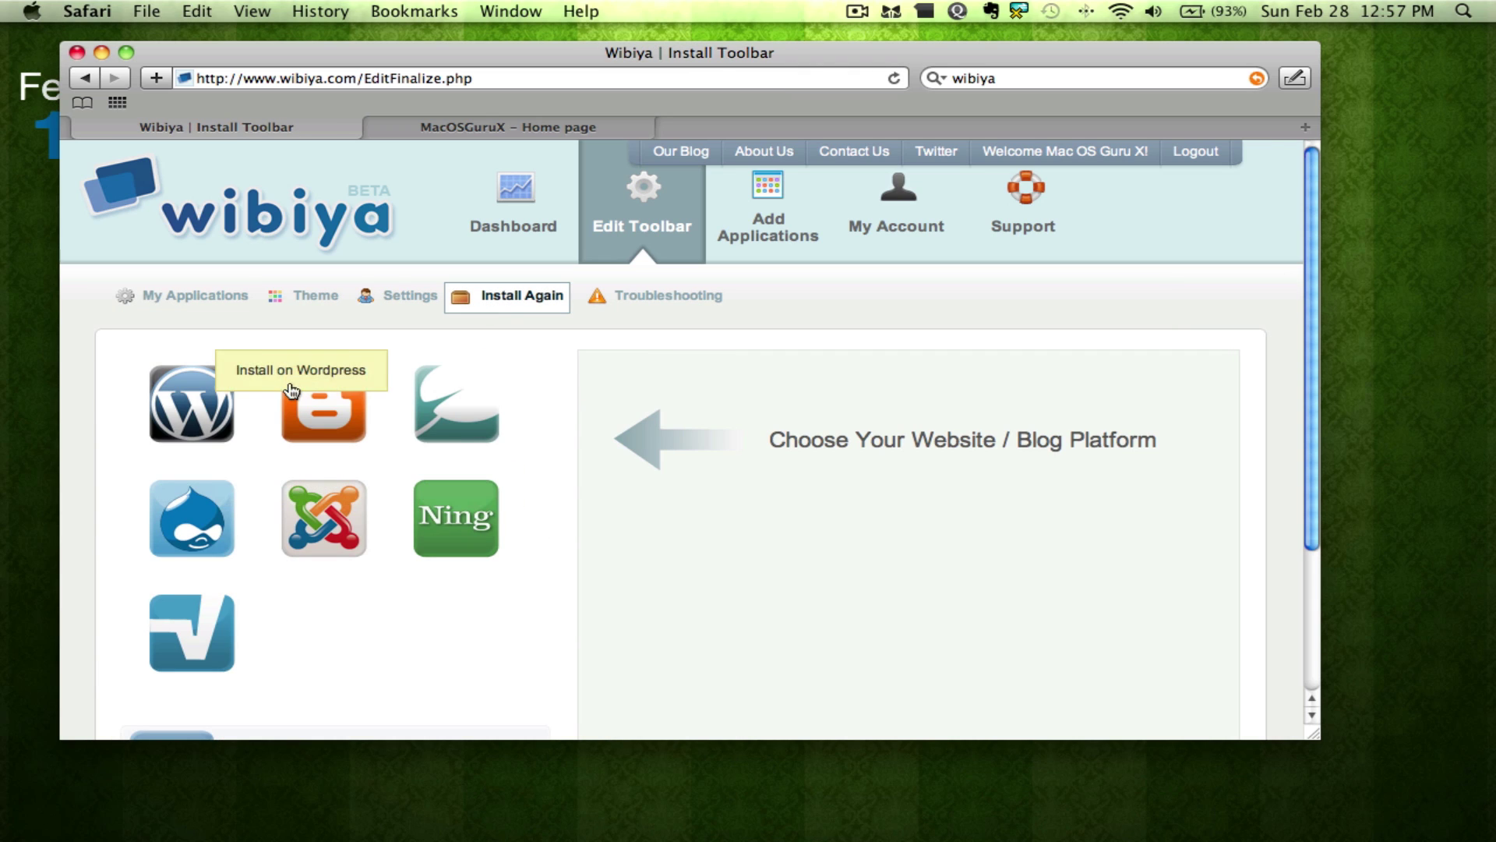
{"action": "scroll", "coordinate": [165, 620], "scroll_direction": "down", "scroll_amount": 3}
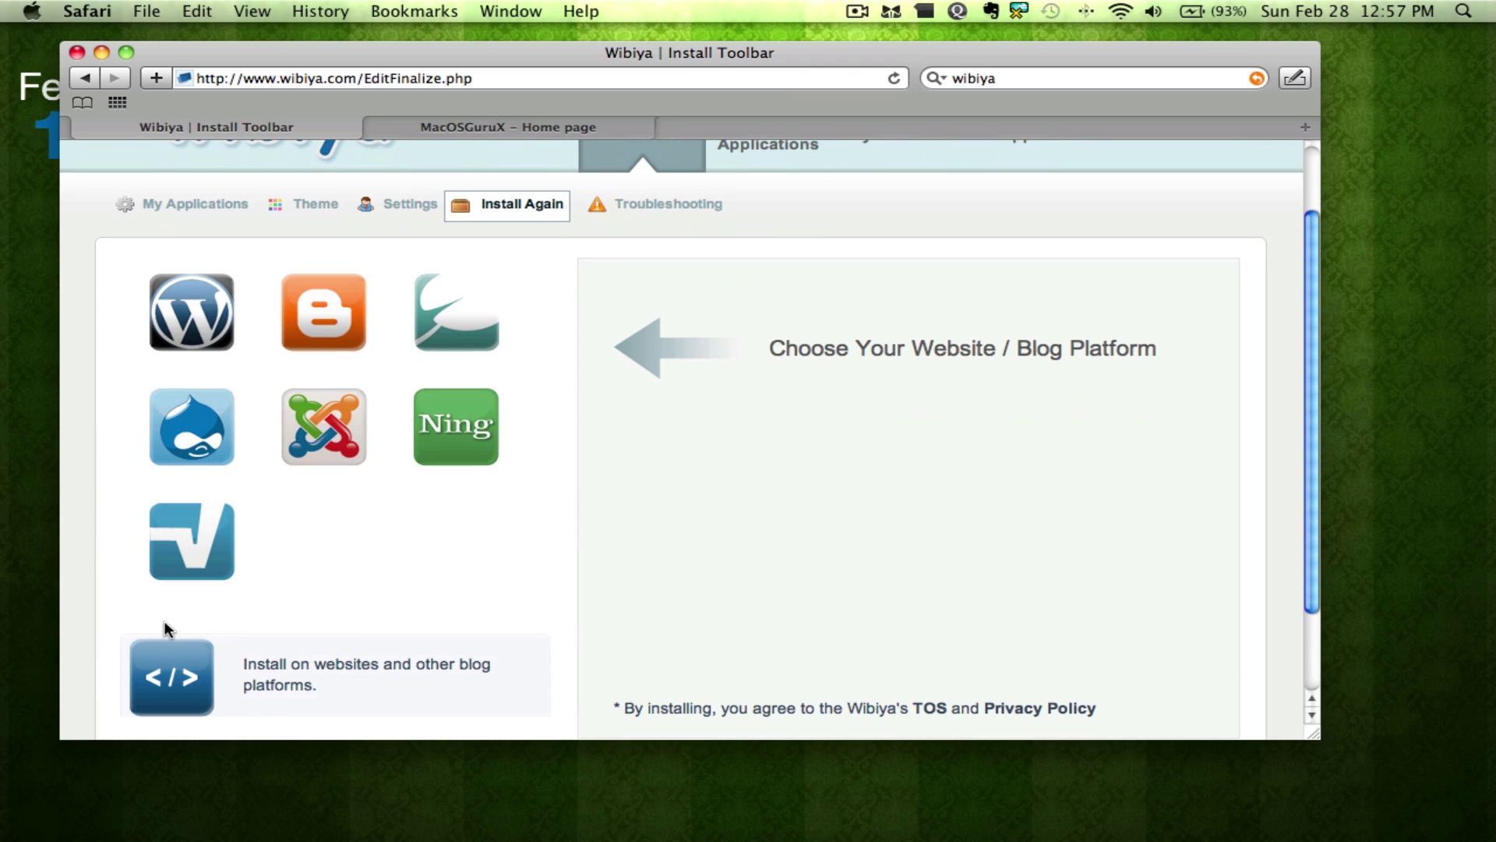
{"action": "left_click", "coordinate": [173, 677]}
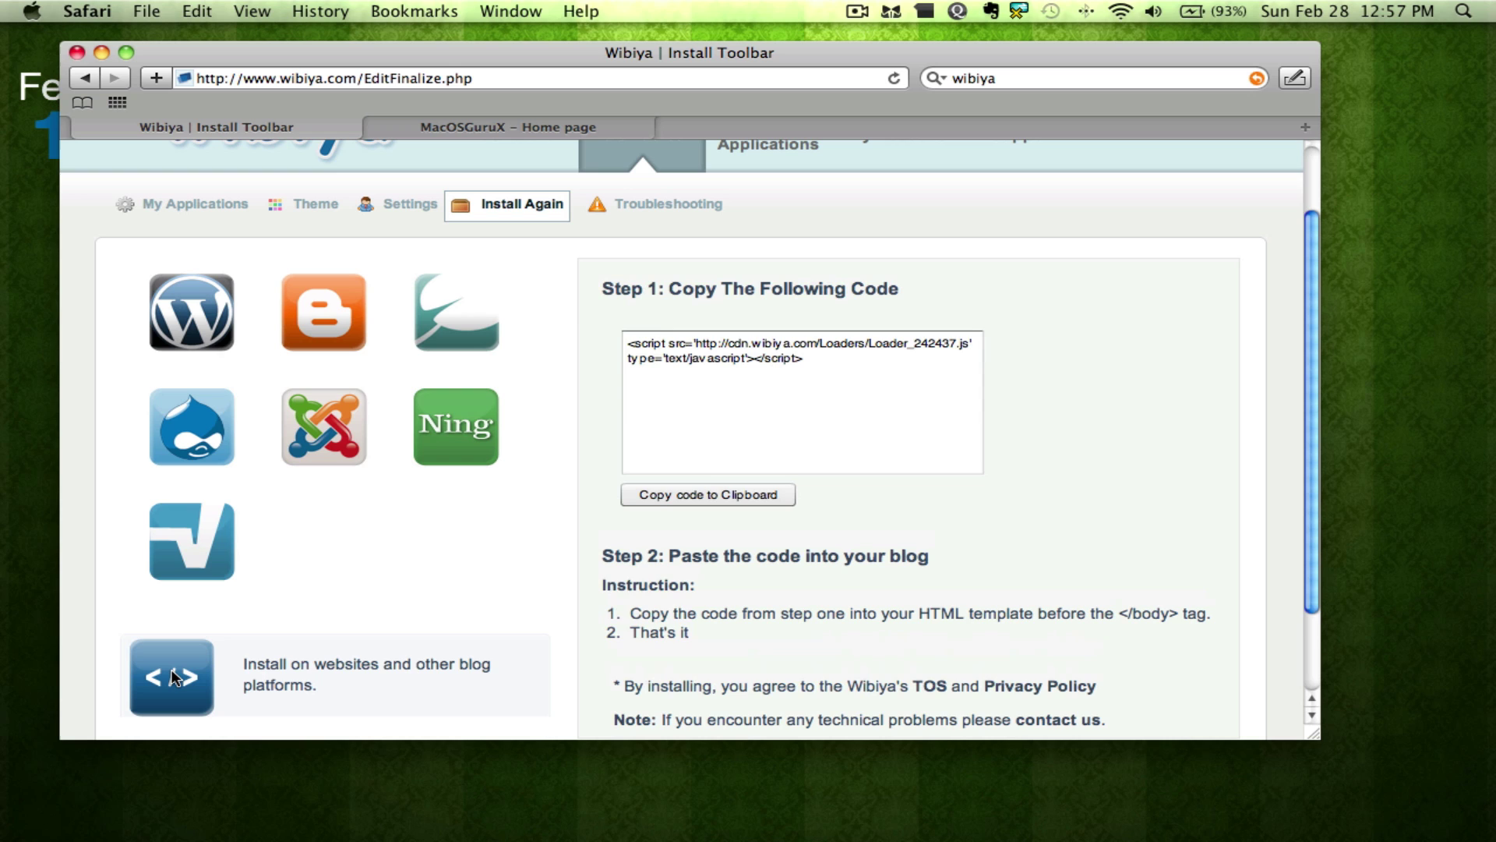
{"action": "left_click", "coordinate": [201, 669]}
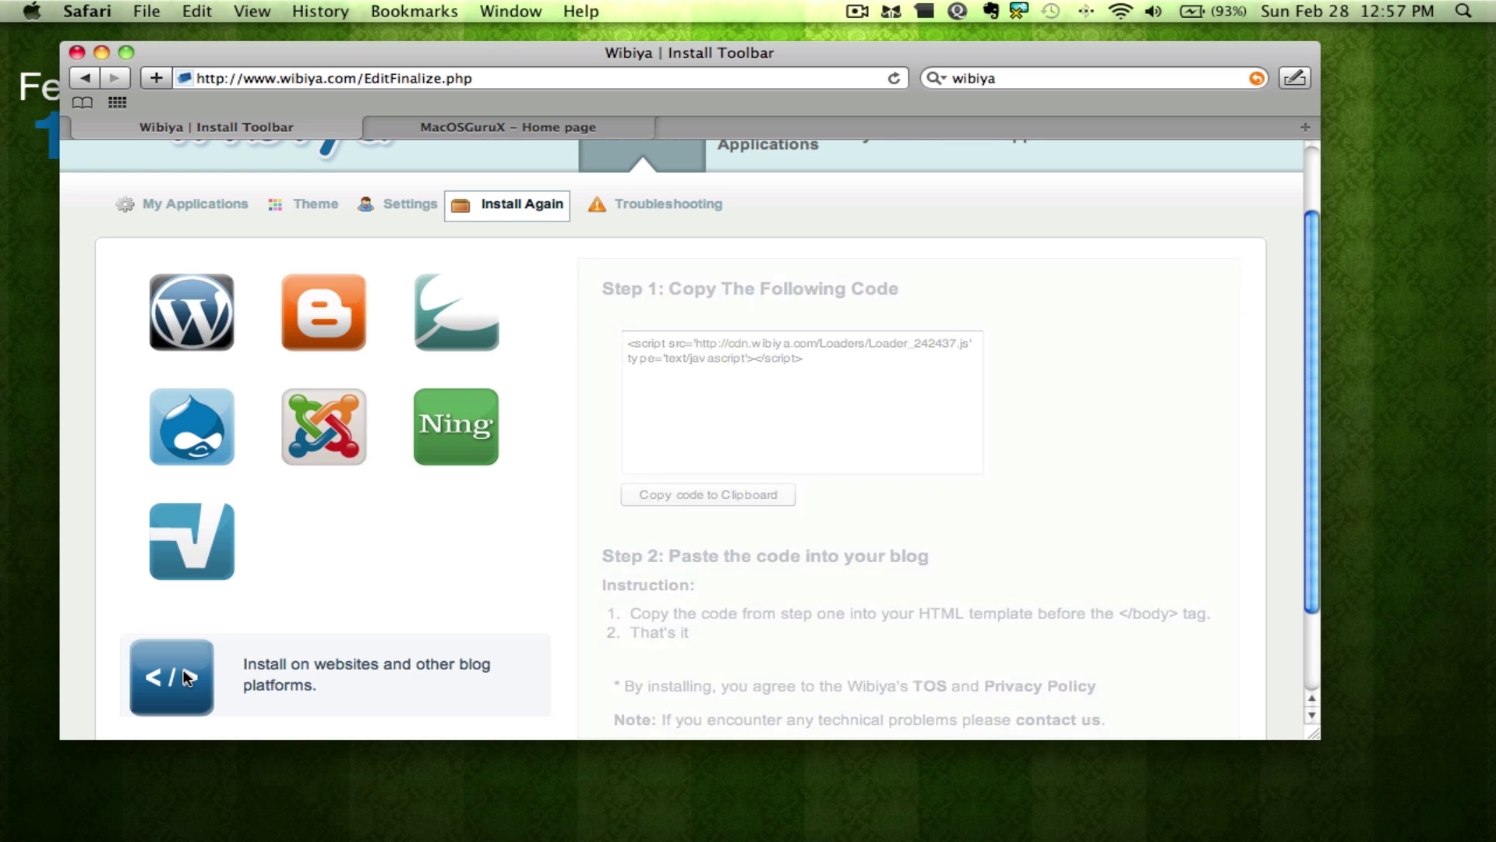
Review settings Mac OS Guru X, English and UTF-8, then open the Theme page.
{"action": "left_click", "coordinate": [378, 201]}
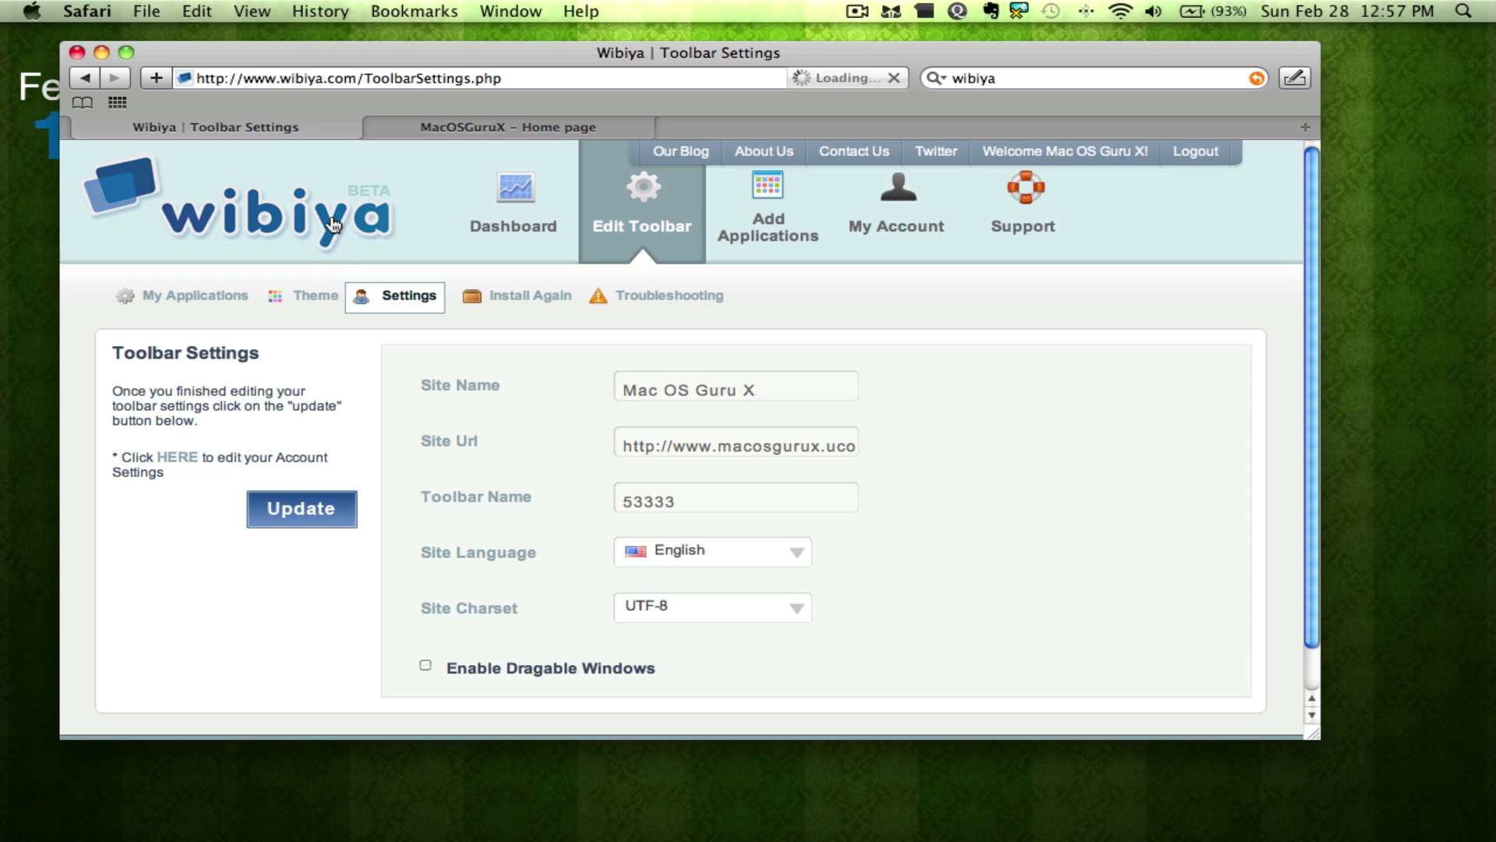
{"action": "scroll", "coordinate": [381, 300], "scroll_direction": "down", "scroll_amount": 2}
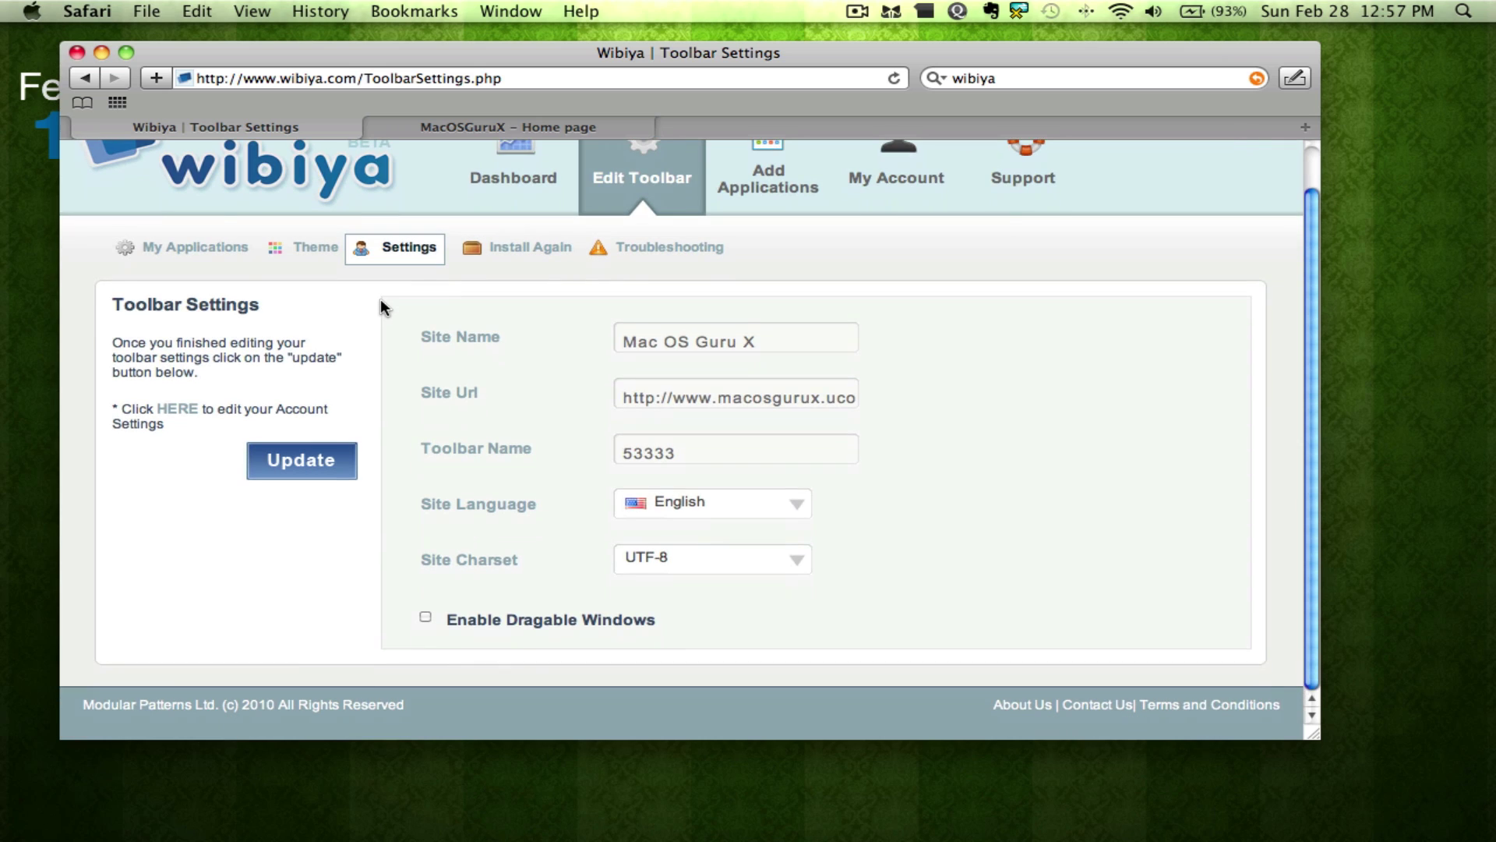
{"action": "scroll", "coordinate": [381, 301], "scroll_direction": "up", "scroll_amount": 2}
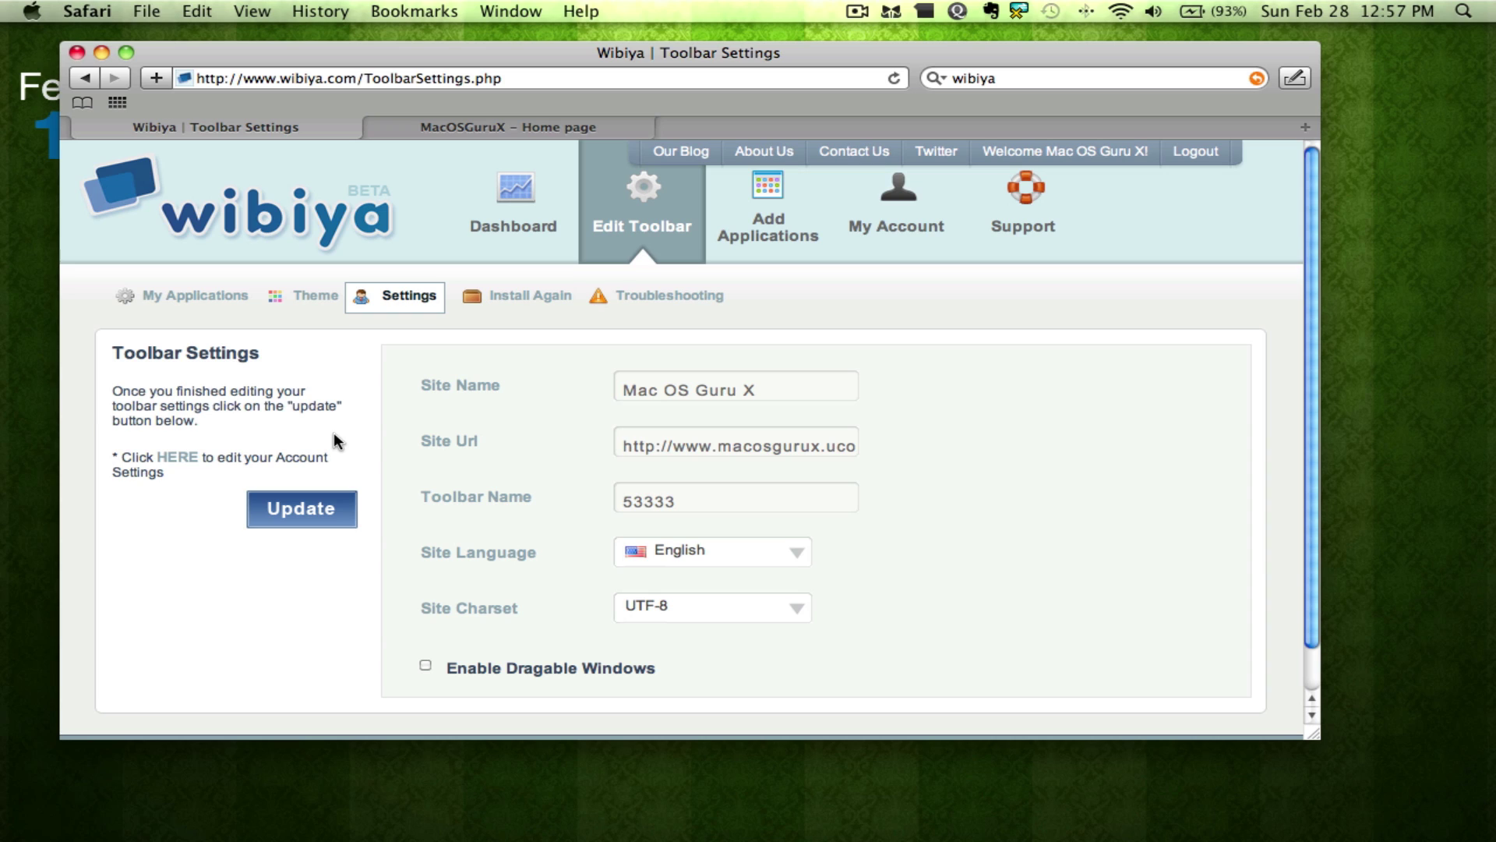
{"action": "left_click", "coordinate": [304, 301]}
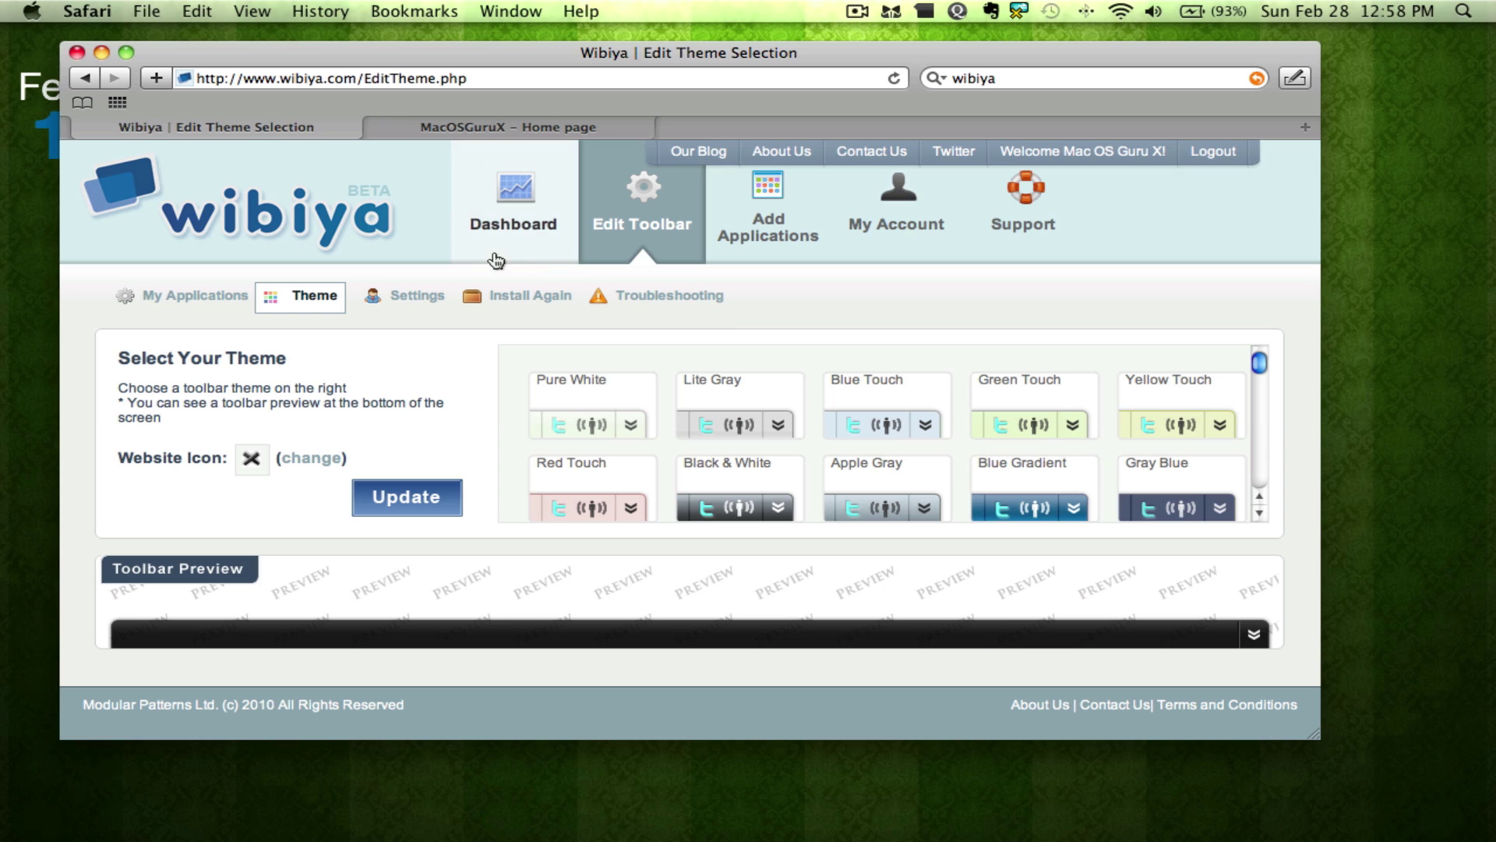
Switch to the 'MacOSGuruX – Home page' tab to see the Wibiya toolbar.
{"action": "left_click", "coordinate": [440, 128]}
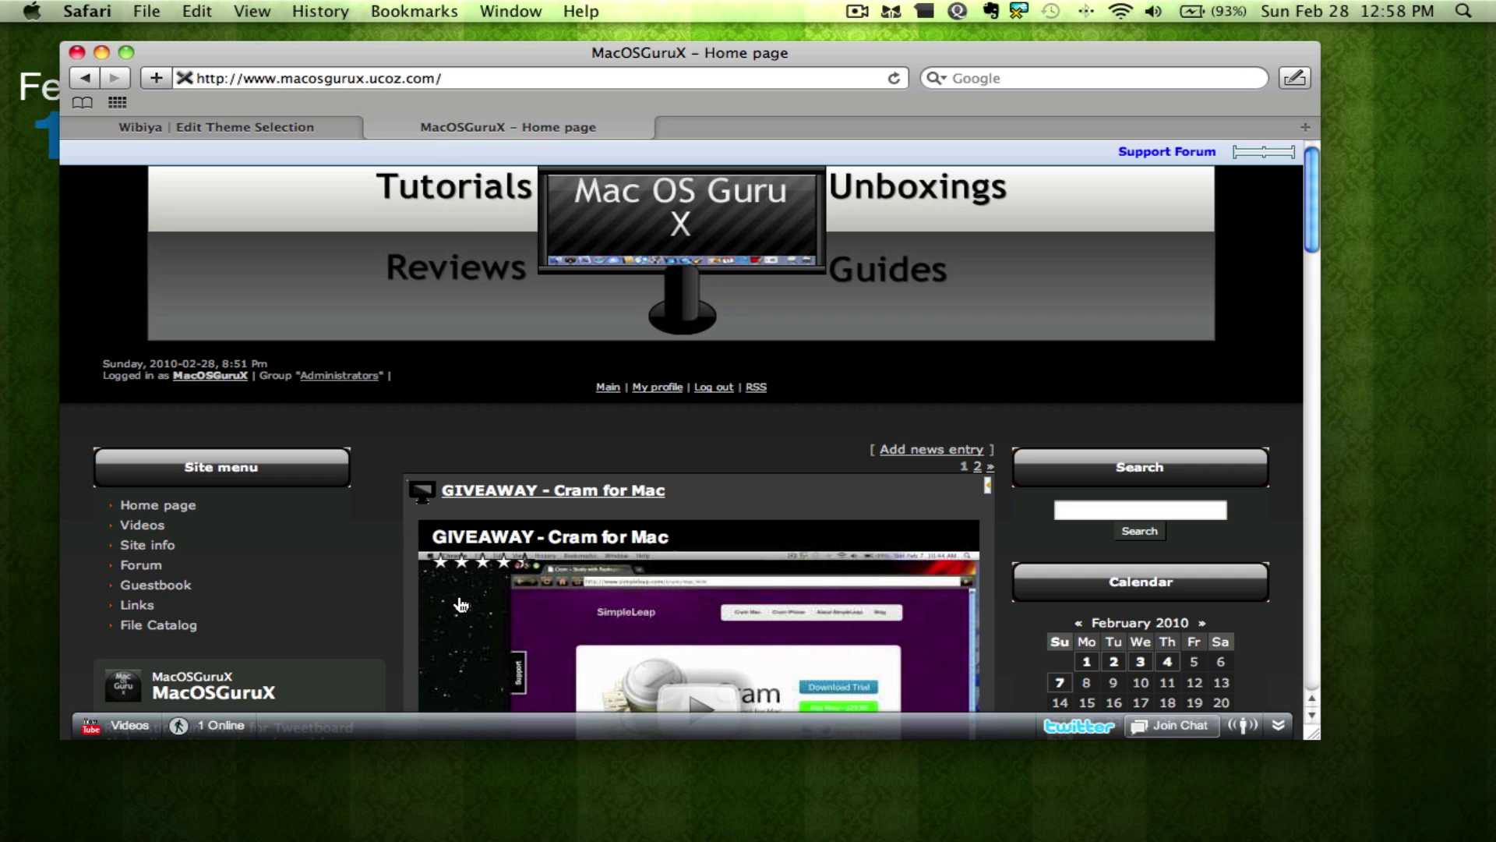